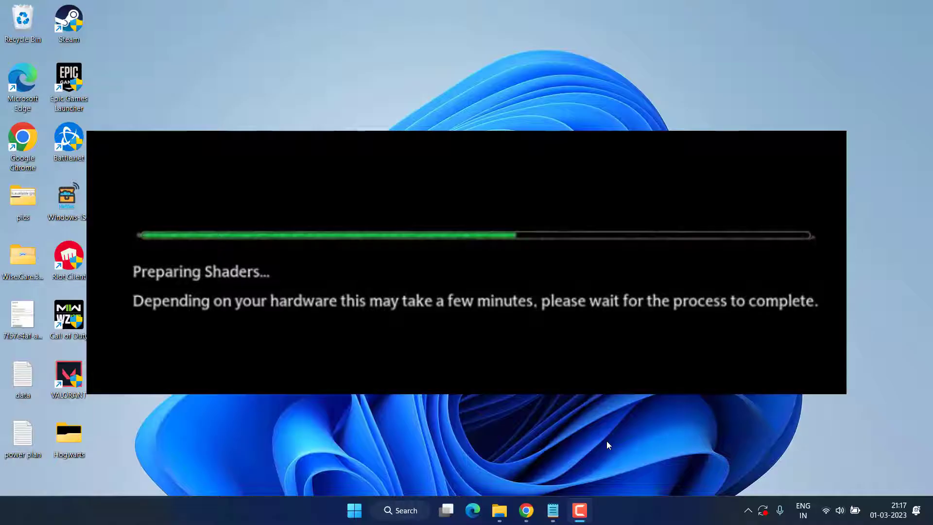
- Go to Settings > System > Storage > Temporary files
key("super+i")
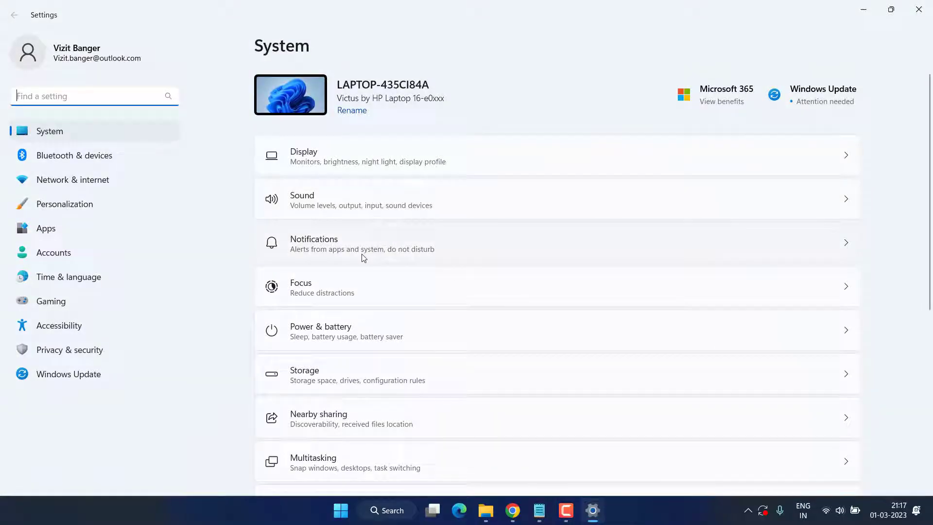
left_click(325, 369)
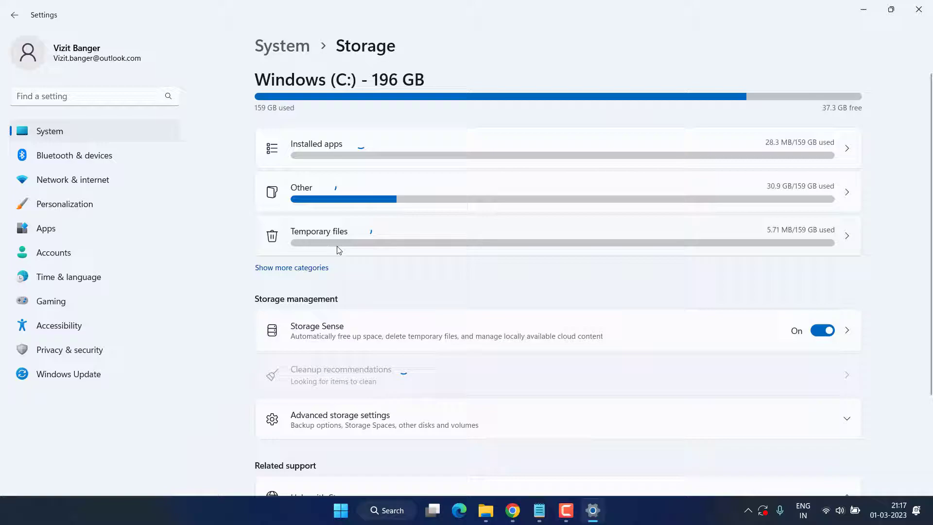
left_click(471, 236)
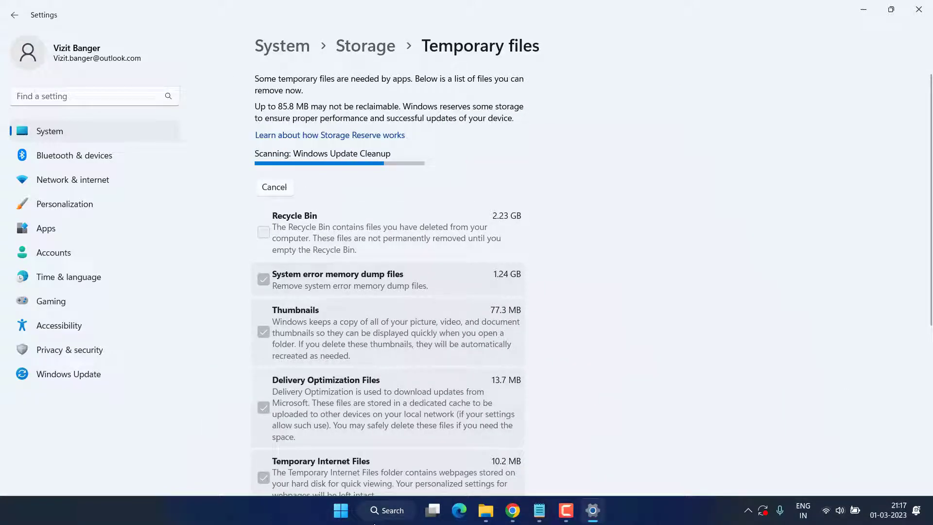
- Include Recycle Bin, keep DirectX Shader Cache, and remove the selected 4.09 GB of temporary files
left_click(263, 235)
scroll(269, 253, "down", 8)
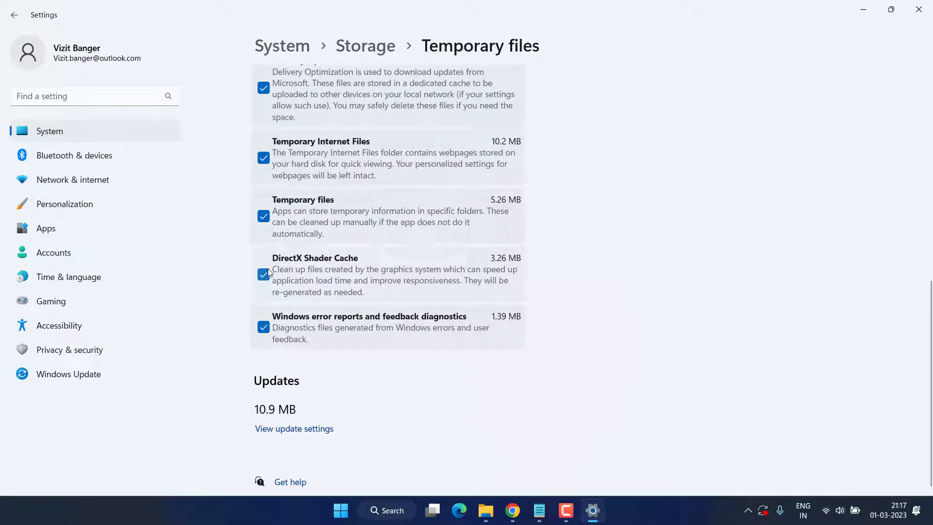
left_click(264, 274)
scroll(344, 262, "up", 8)
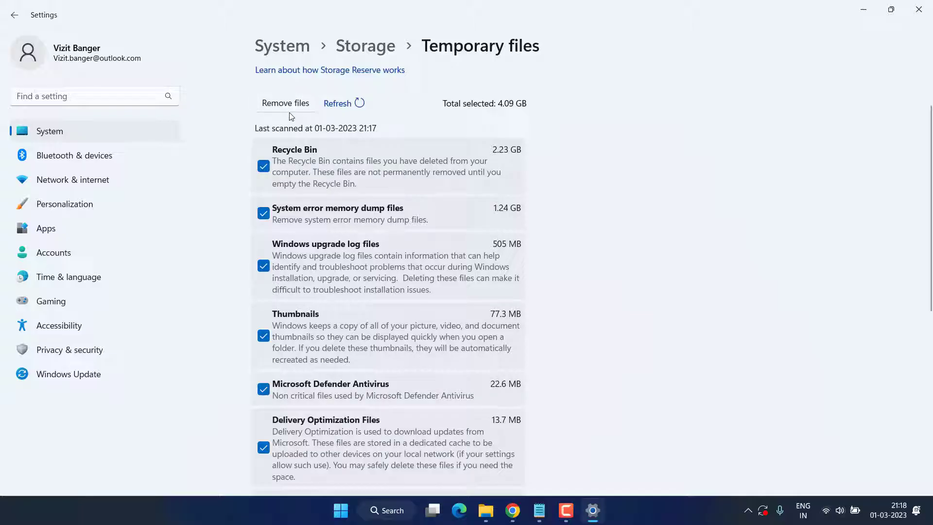
left_click(289, 104)
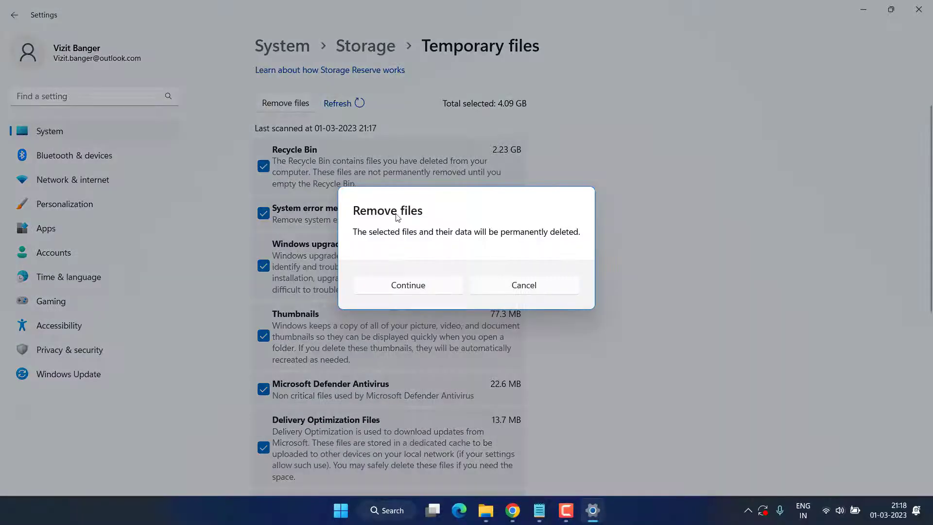
left_click(419, 278)
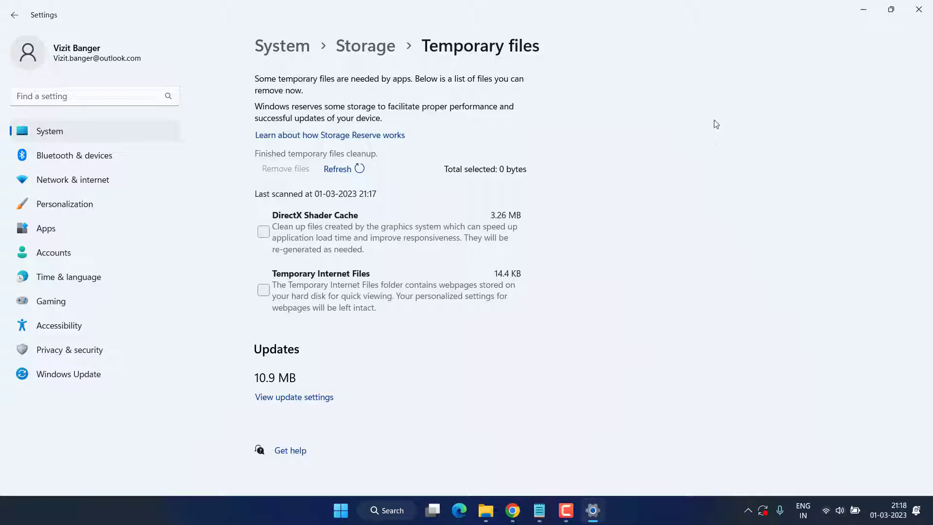
- Close Settings and run %localappdata% from the Run dialog to open AppData\Local
left_click(920, 10)
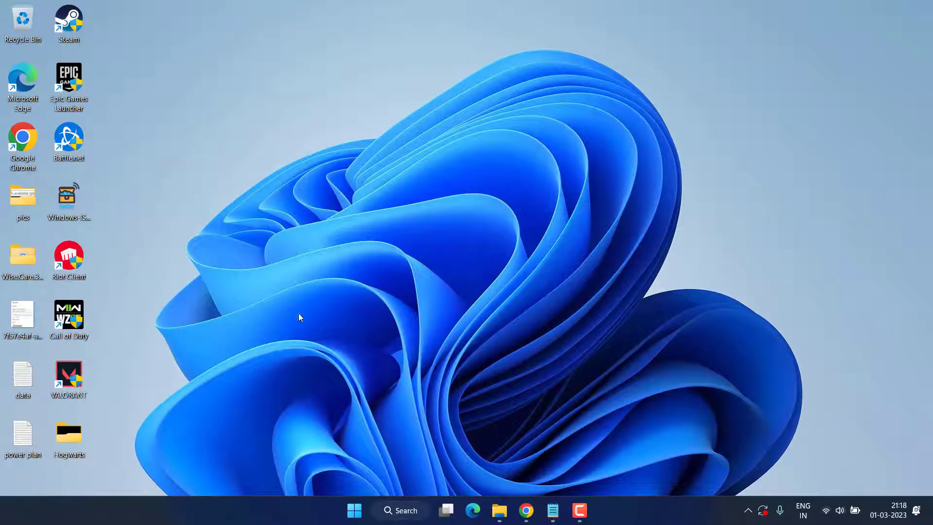
right_click(354, 510)
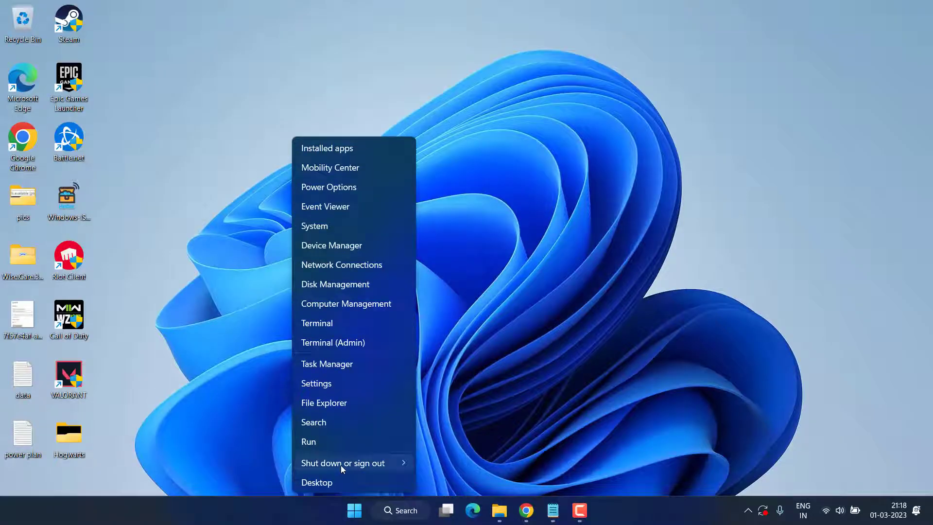
left_click(323, 443)
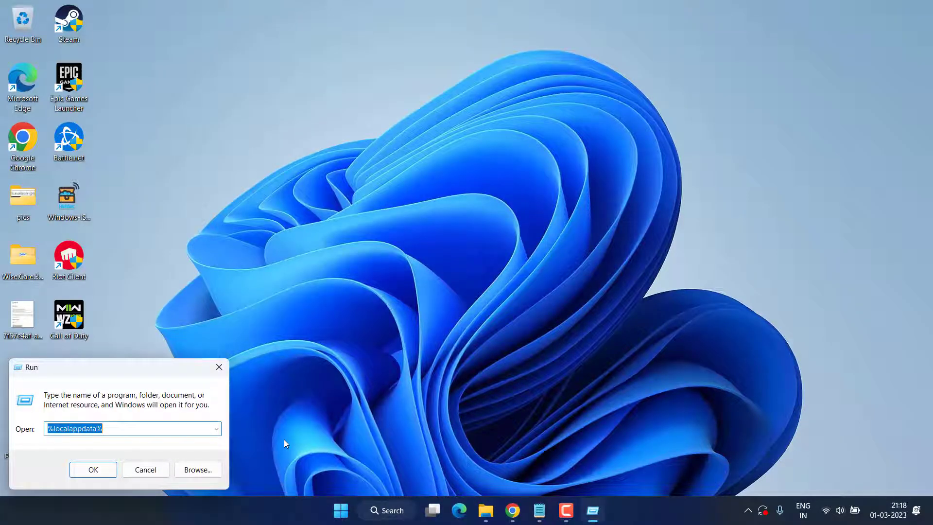
key("End")
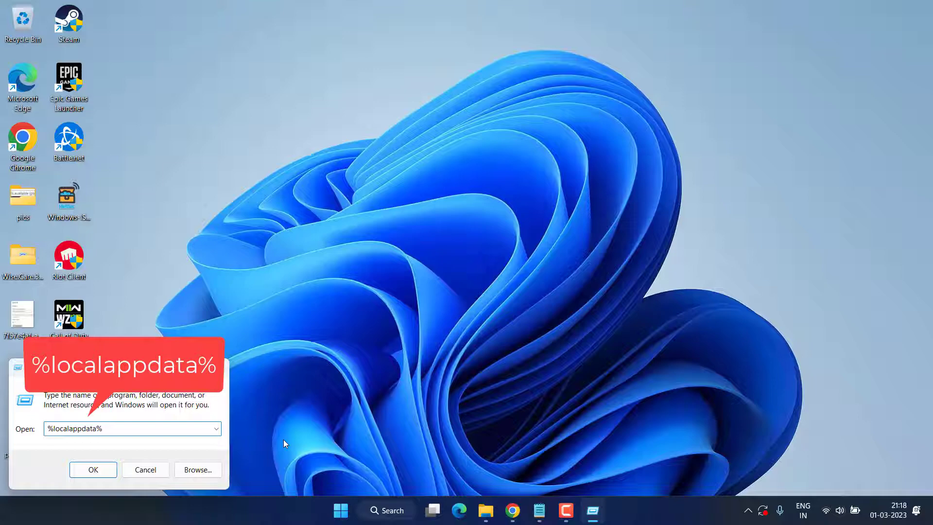
key("Return")
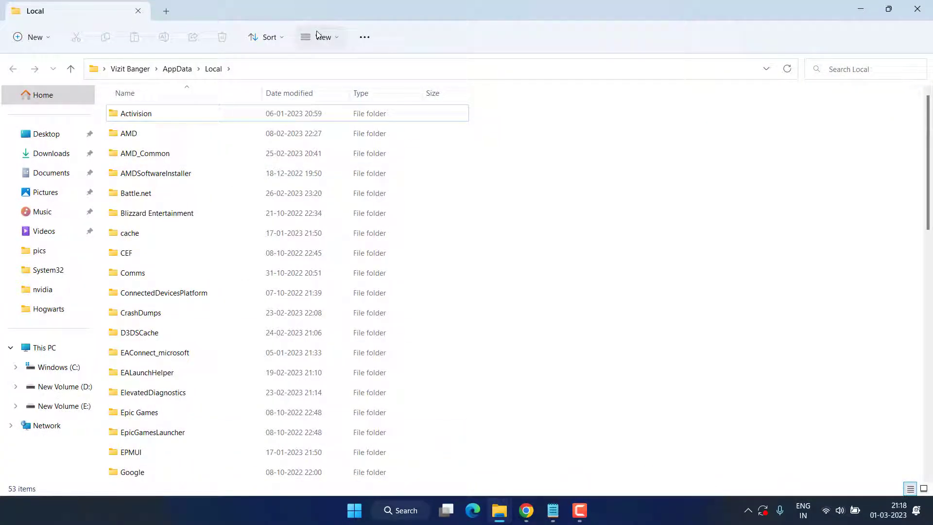
- Turn on hidden items in File Explorer's View > Show menu
left_click(332, 41)
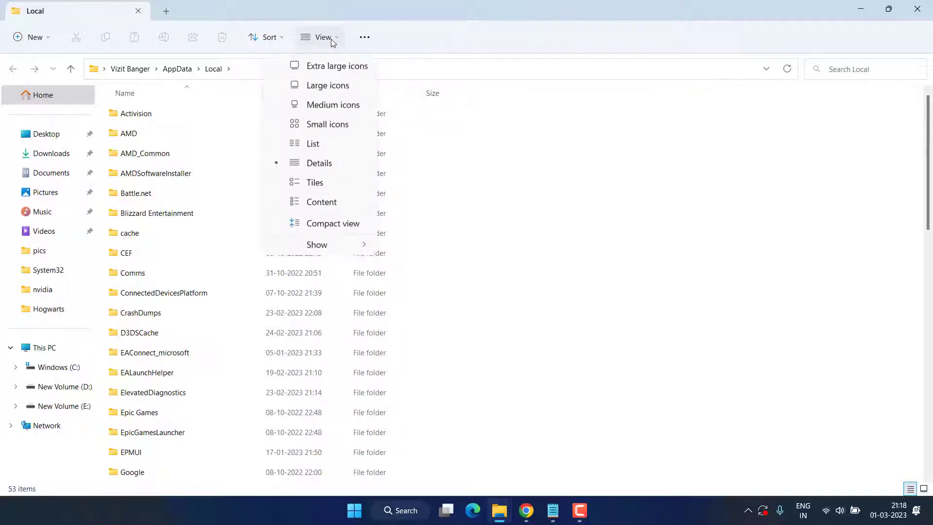
mouse_move(359, 246)
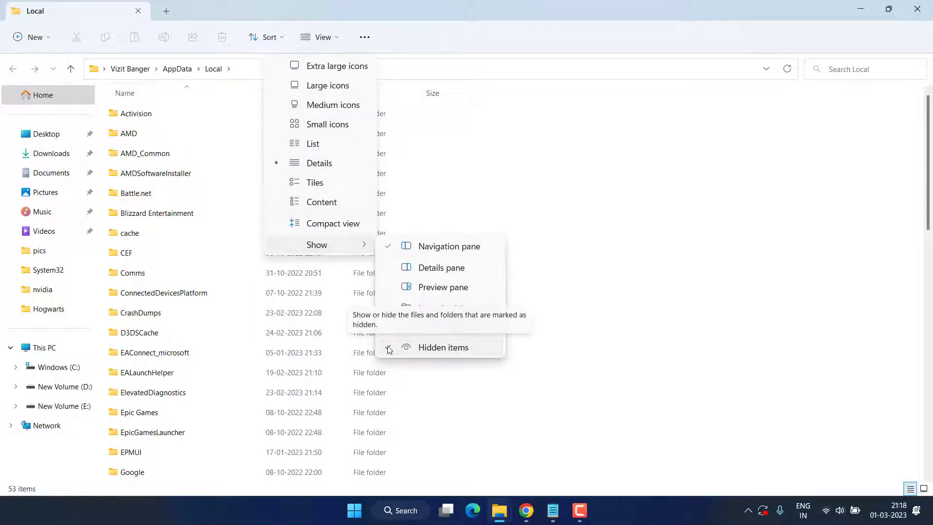
left_click(451, 349)
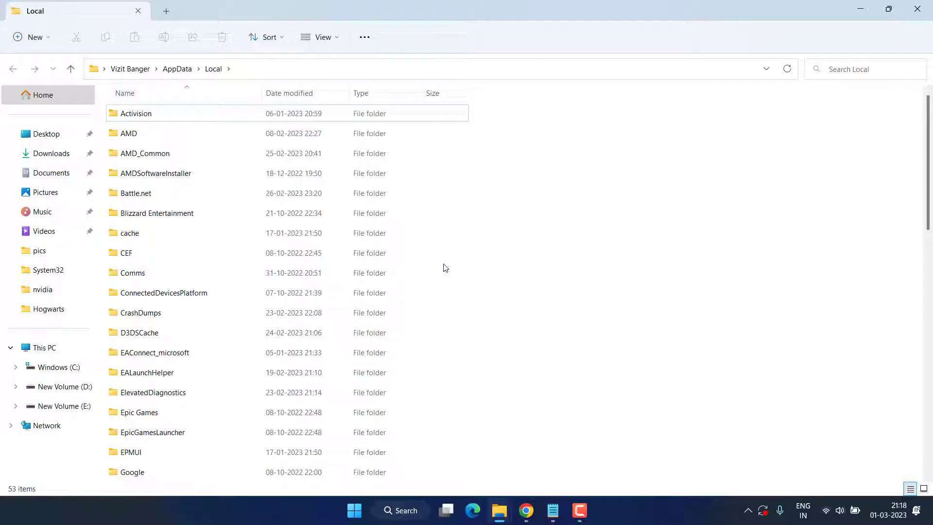
- Open Hogwarts legacy\Saved\Config\WindowsNoEditor and bring up GameUserSettings' context menu
key("h")
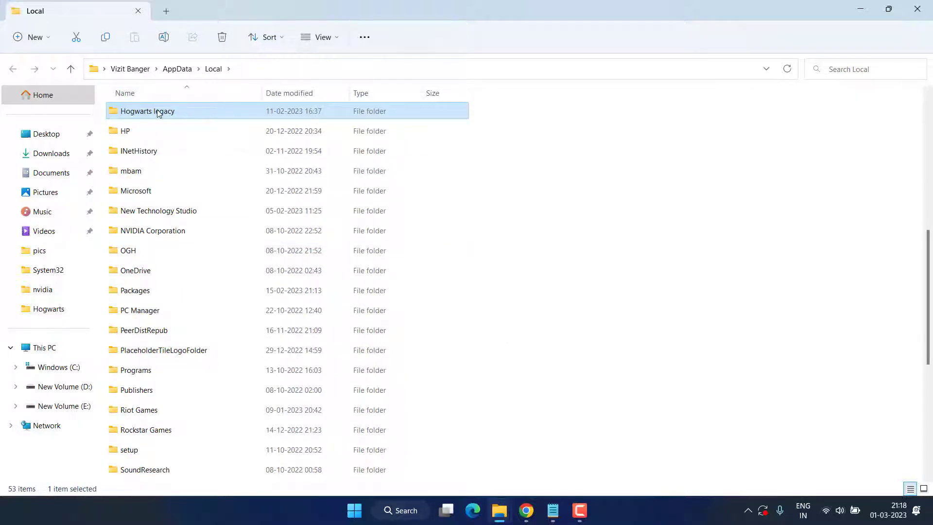
double_click(159, 113)
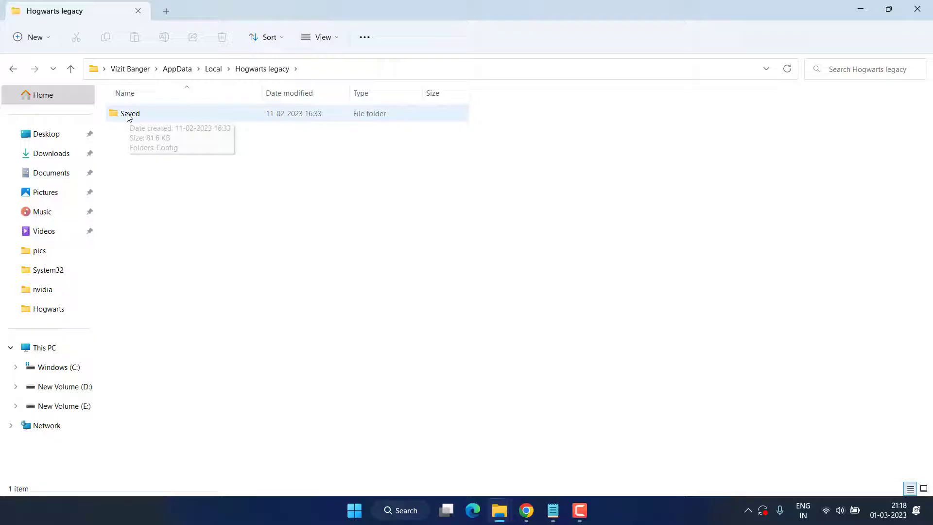
double_click(127, 115)
double_click(138, 114)
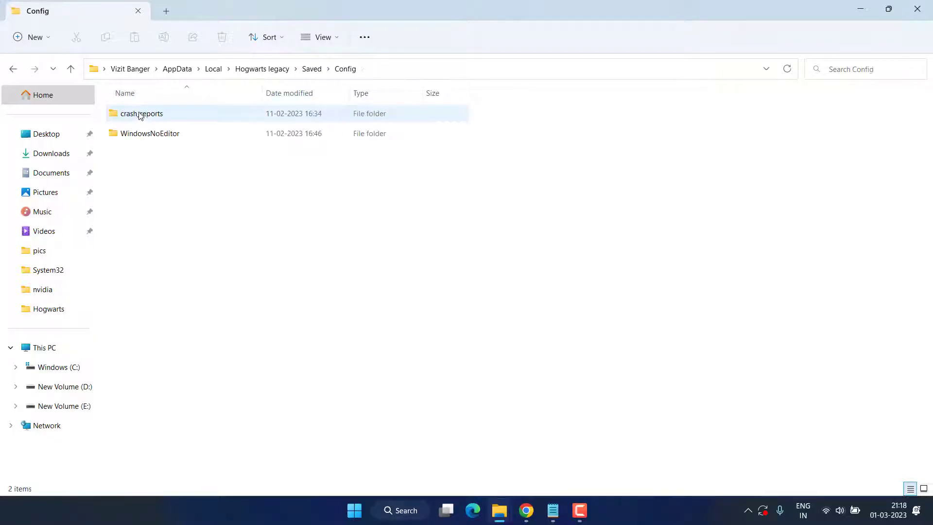
double_click(153, 139)
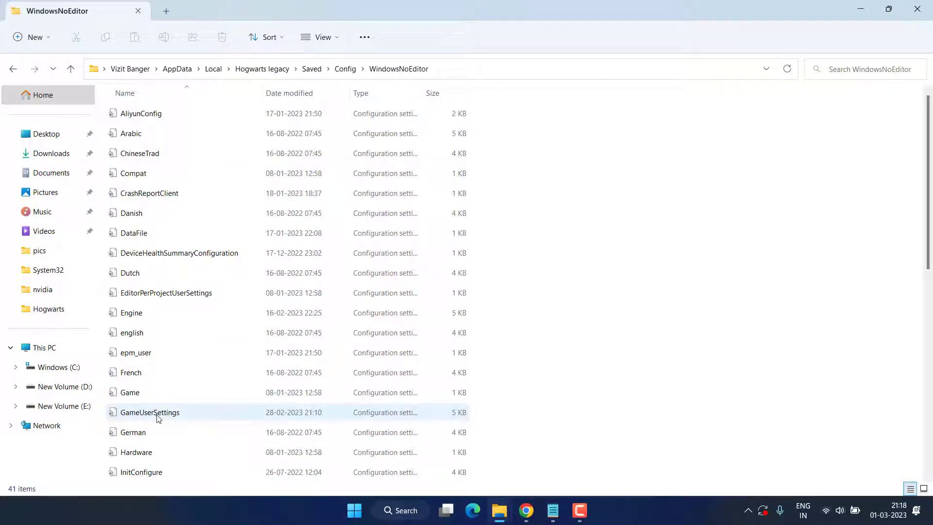
left_click(179, 412)
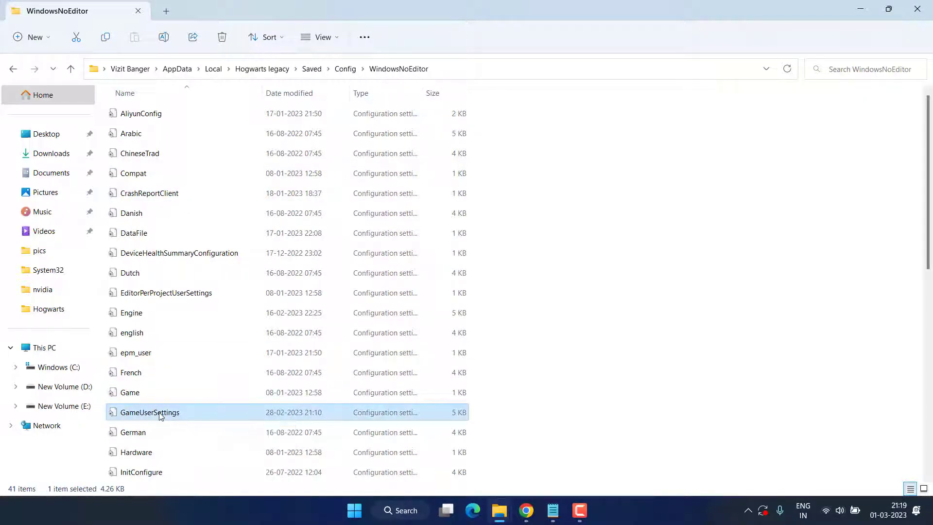
right_click(156, 412)
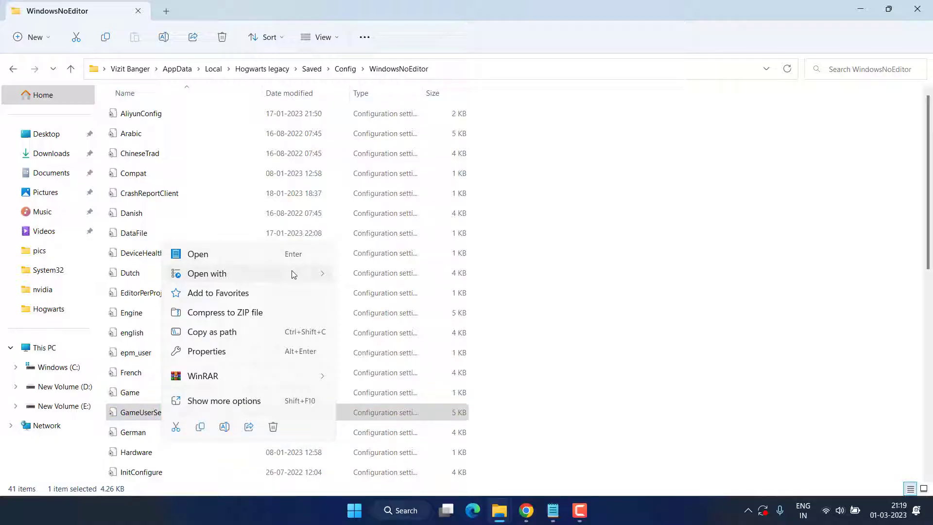
- Open GameUserSettings in Notepad and add blank lines at its end
mouse_move(293, 274)
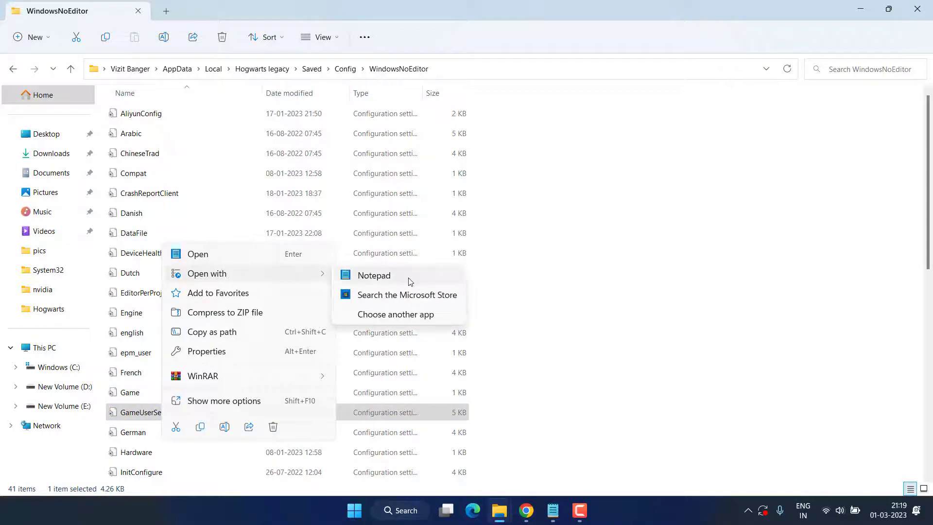
left_click(374, 276)
scroll(318, 264, "down", 20)
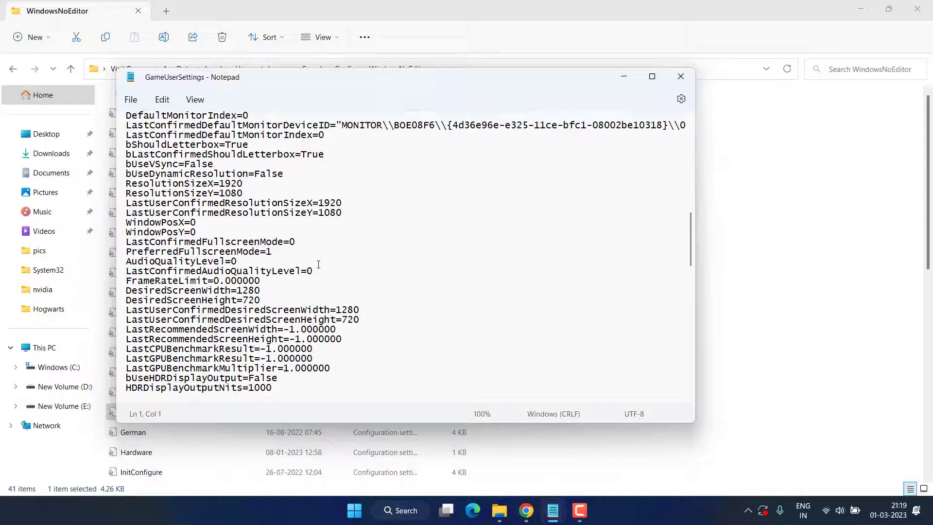
scroll(318, 264, "down", 7)
left_click(449, 381)
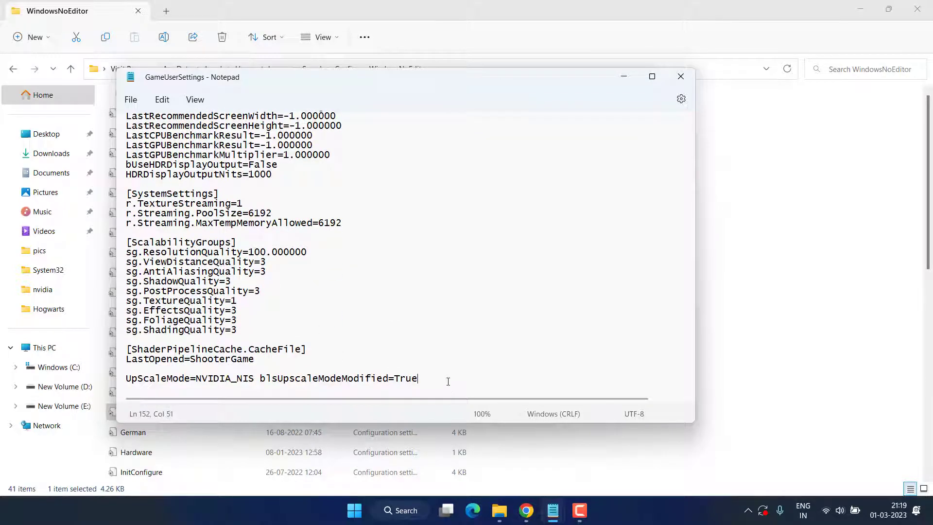
key("Return")
key("Return")
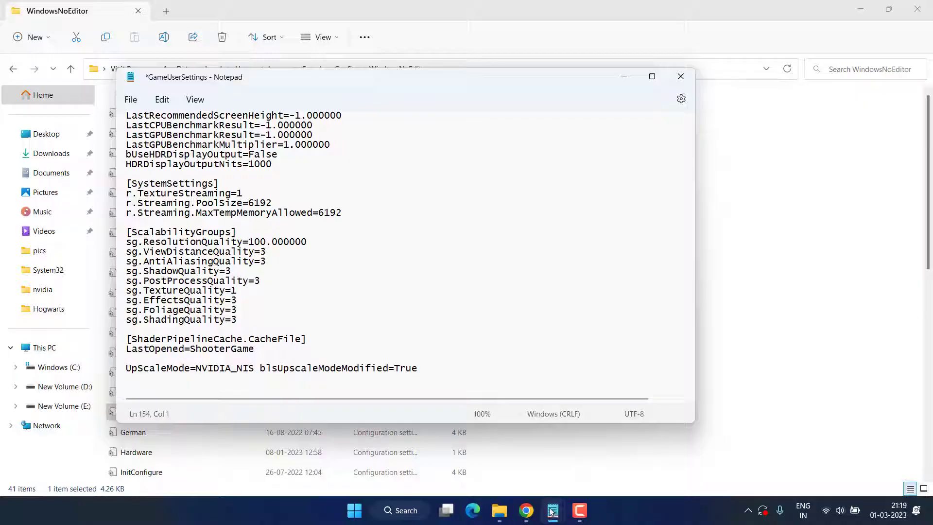
- Copy the [SystemSettings] lines from the hogwarts note and paste them at GameUserSettings' end
left_click(624, 78)
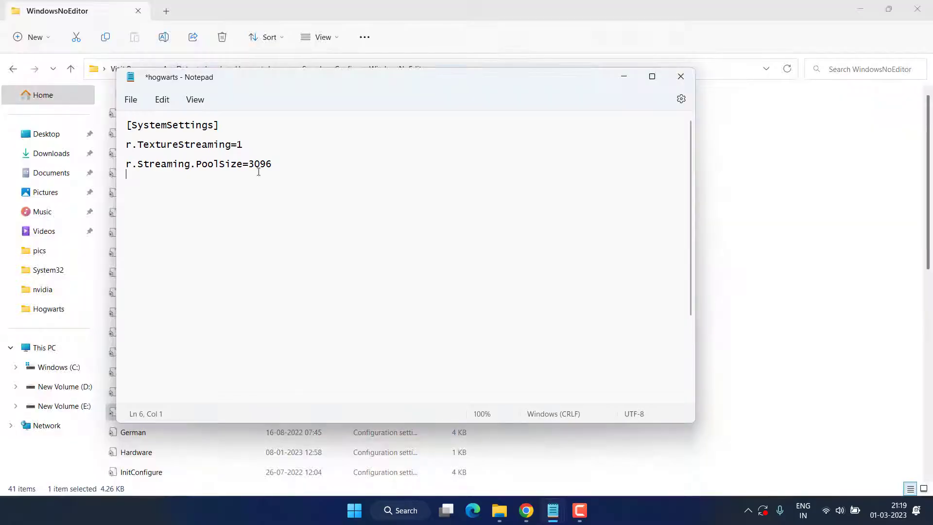
left_click_drag(259, 172, 121, 111)
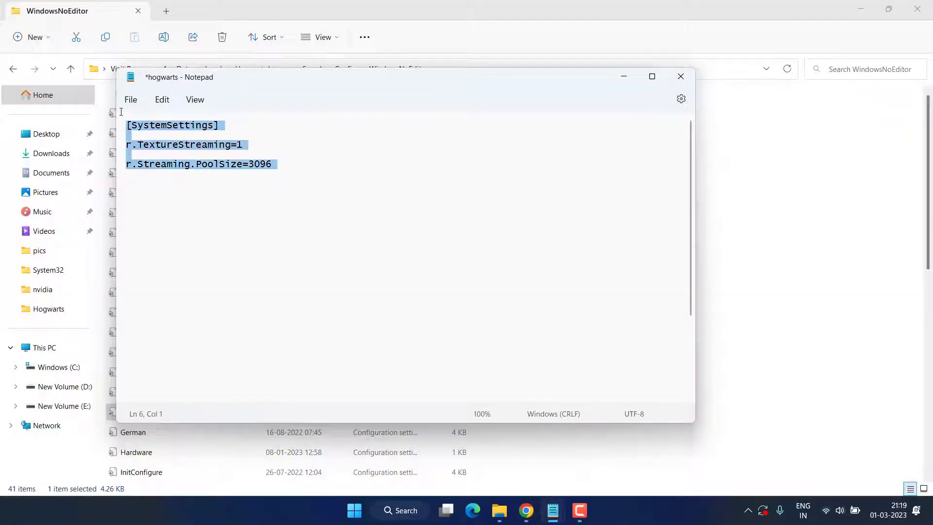
right_click(150, 127)
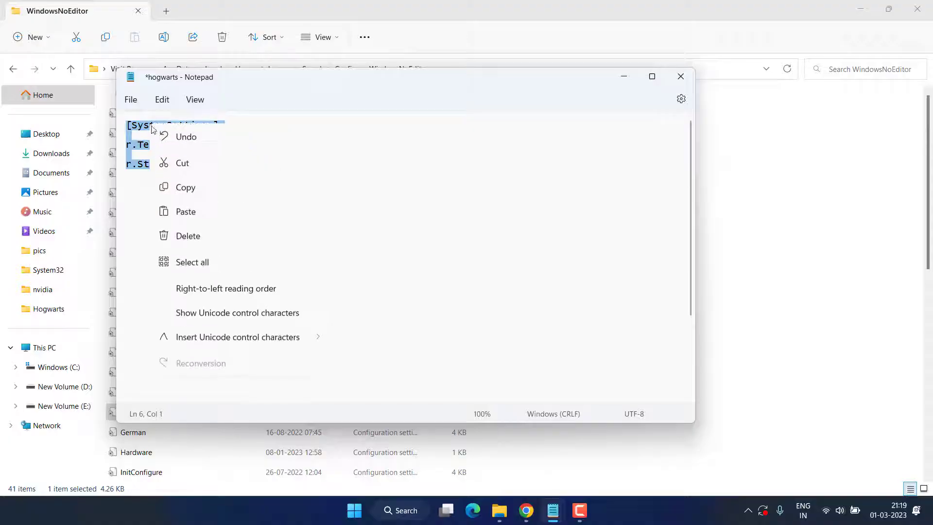
left_click(187, 187)
mouse_move(553, 510)
left_click(575, 467)
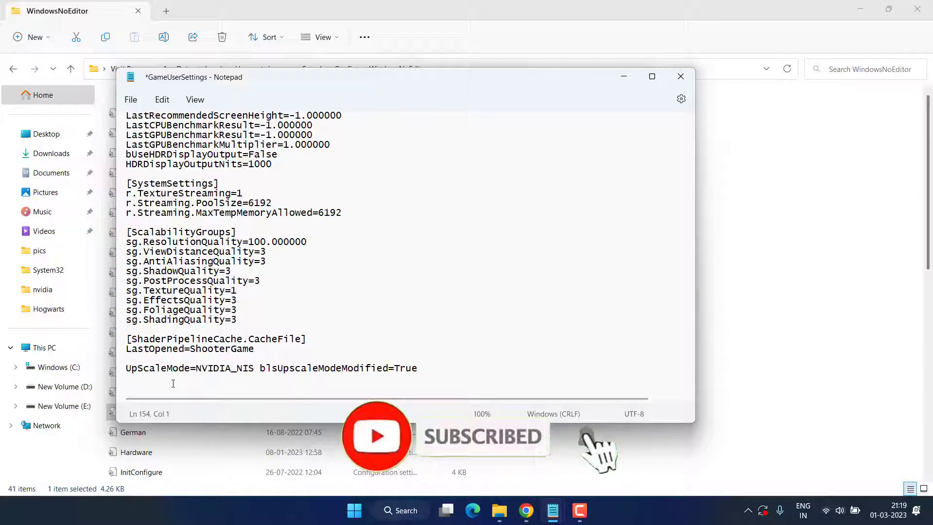
key("ctrl+v")
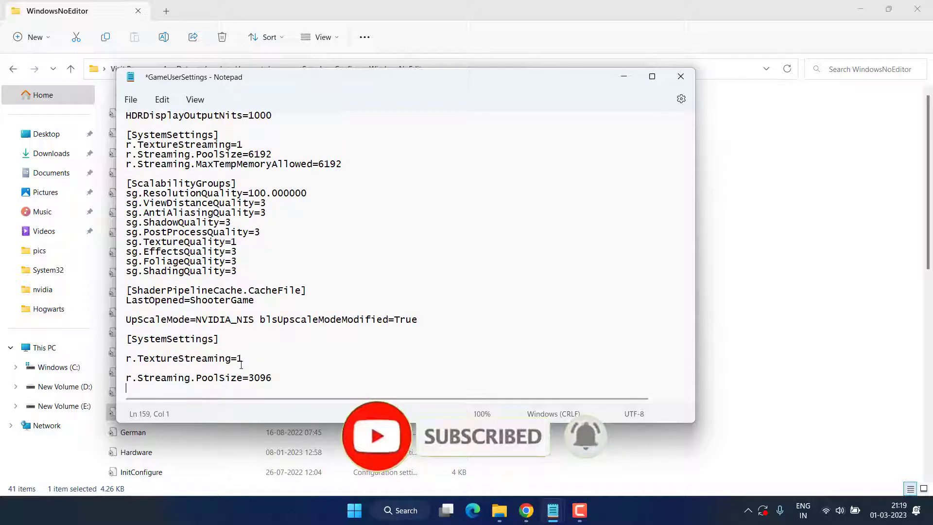
- Save GameUserSettings and close Notepad
left_click(125, 101)
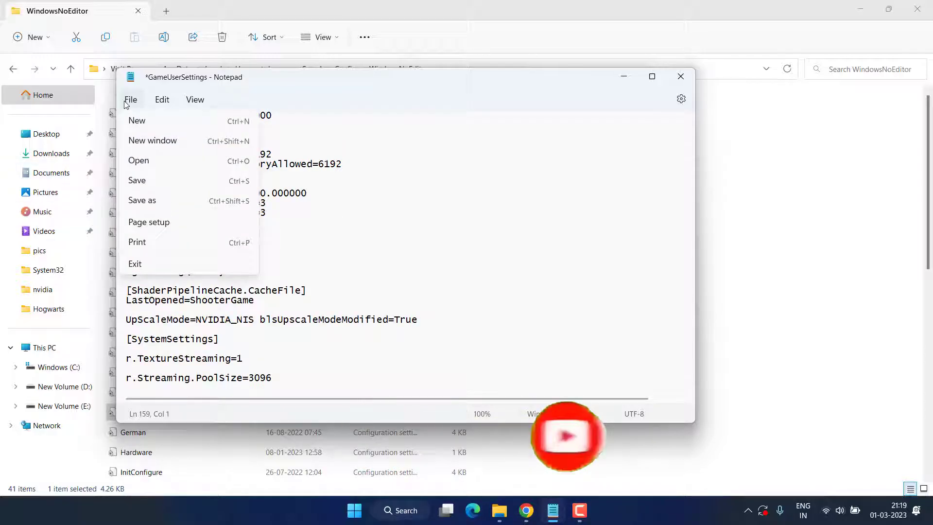
left_click(154, 181)
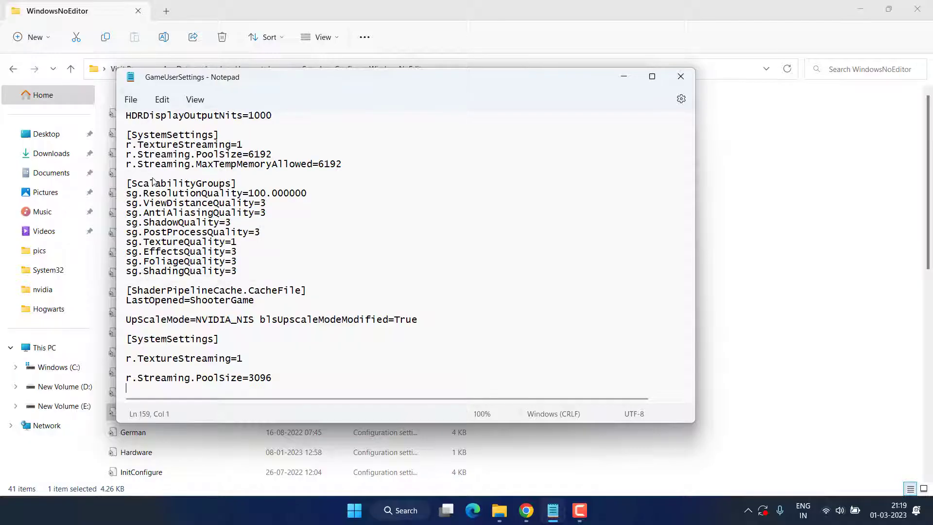
left_click(512, 135)
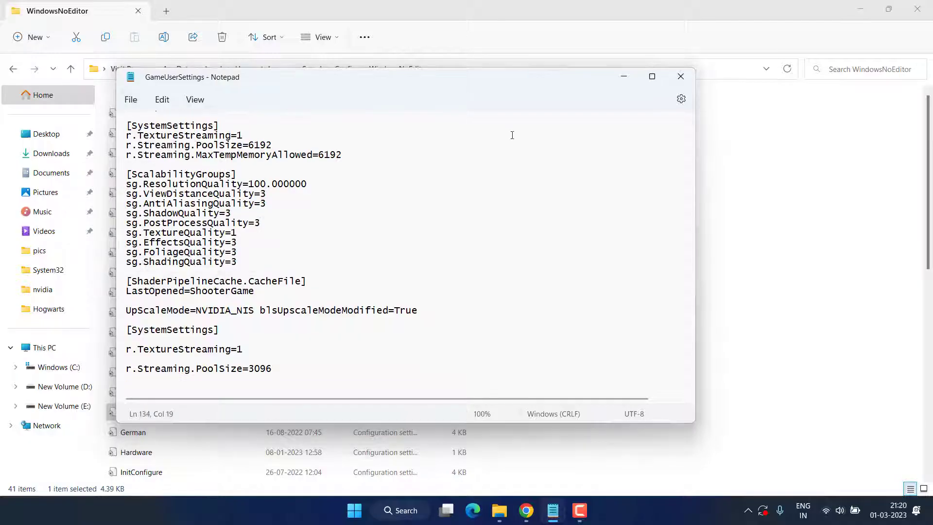
left_click(681, 76)
- Close the config folder and restore Chrome on the Nexus Mods Engine.7z page
left_click(918, 8)
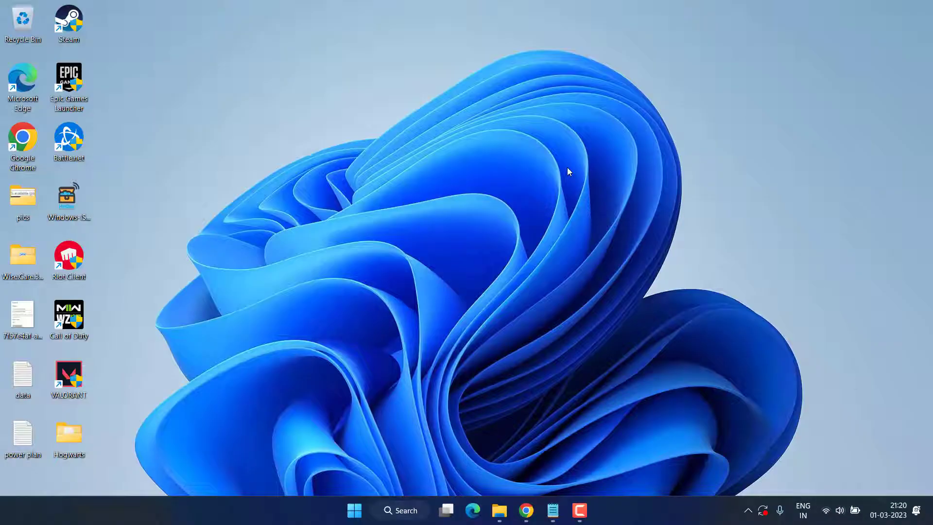
left_click(526, 510)
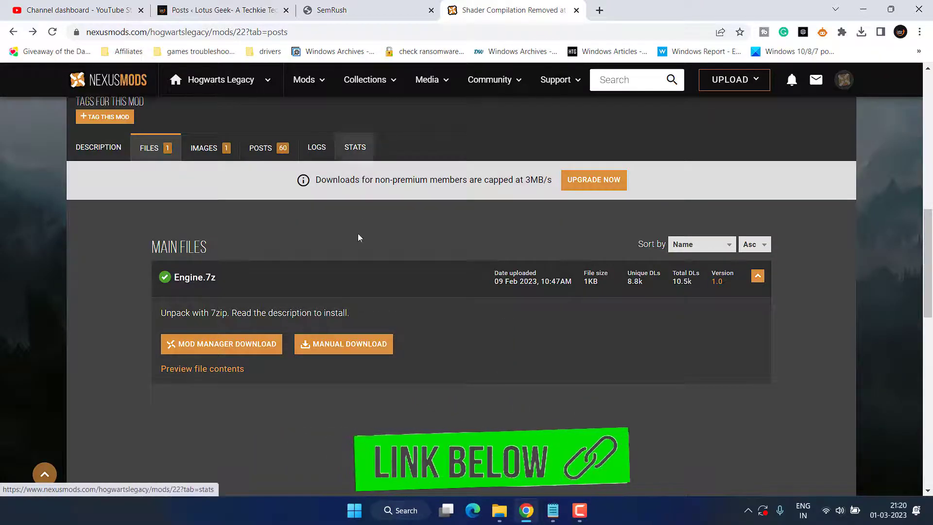
- Download Engine.7z via Manual then Slow Download, saving it to the Desktop
left_click(343, 344)
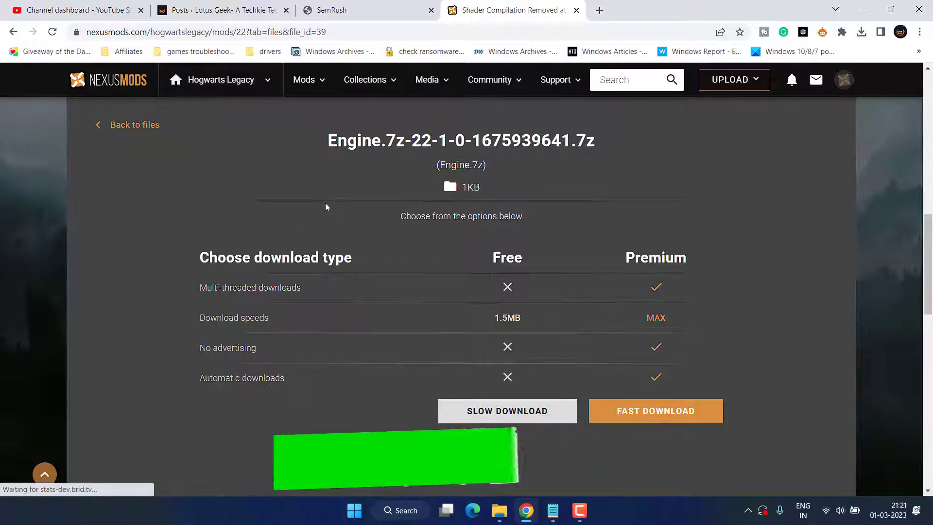
scroll(325, 202, "down", 3)
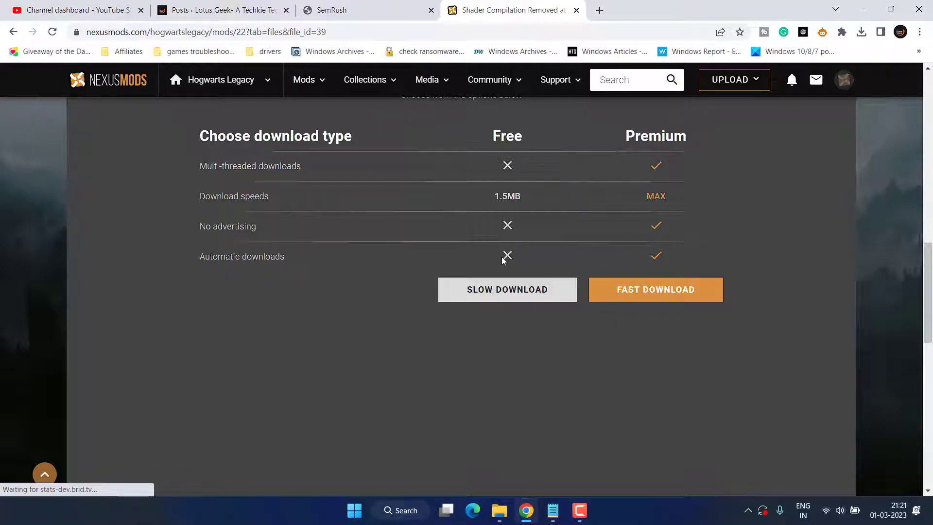
left_click(513, 292)
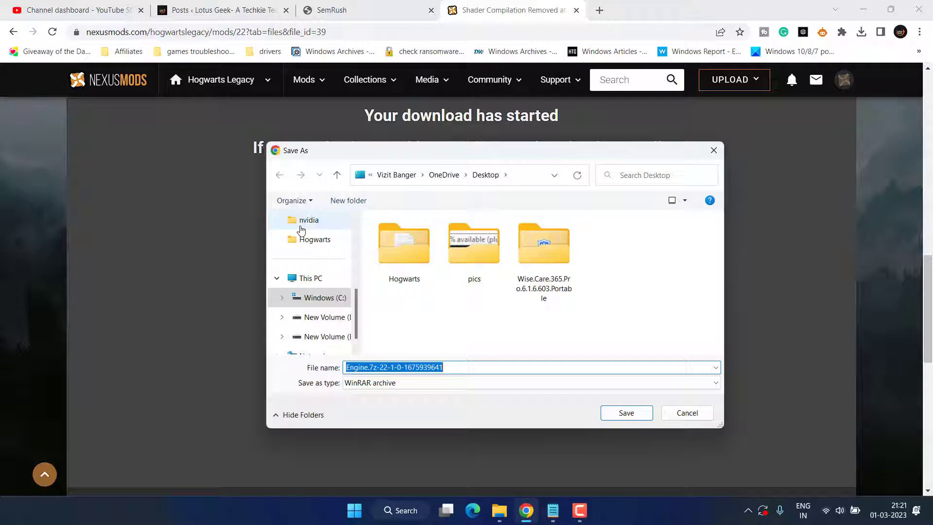
scroll(319, 301, "up", 3)
left_click(312, 258)
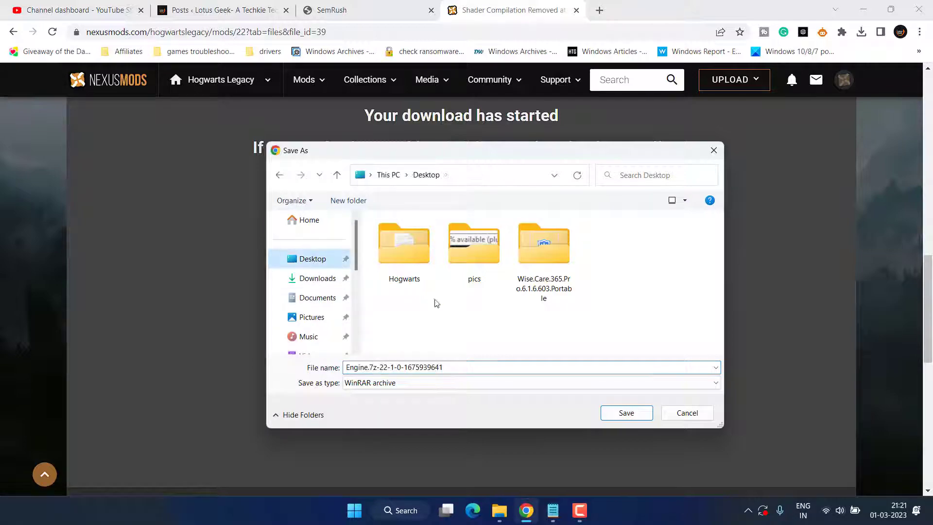
left_click(612, 414)
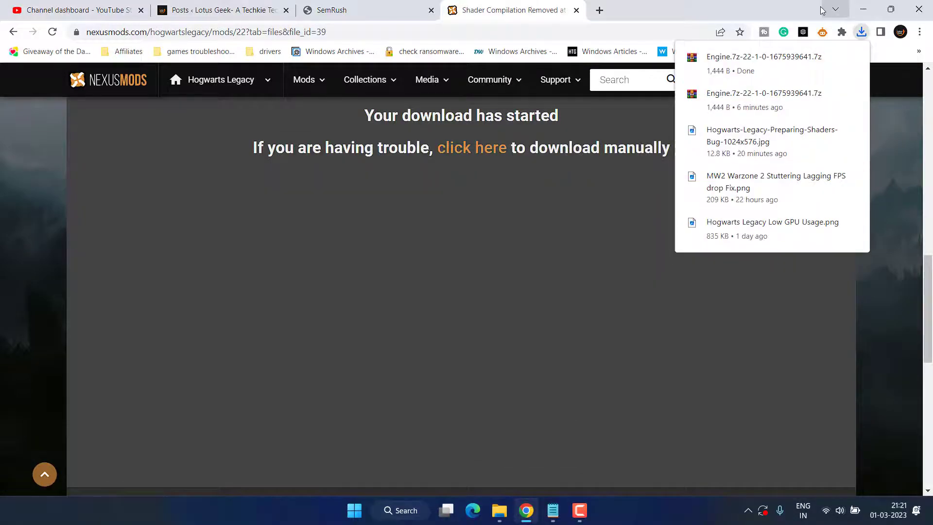
- Open Engine.7z in WinRAR, drag Engine.ini onto the desktop, and close WinRAR
left_click(863, 10)
double_click(126, 29)
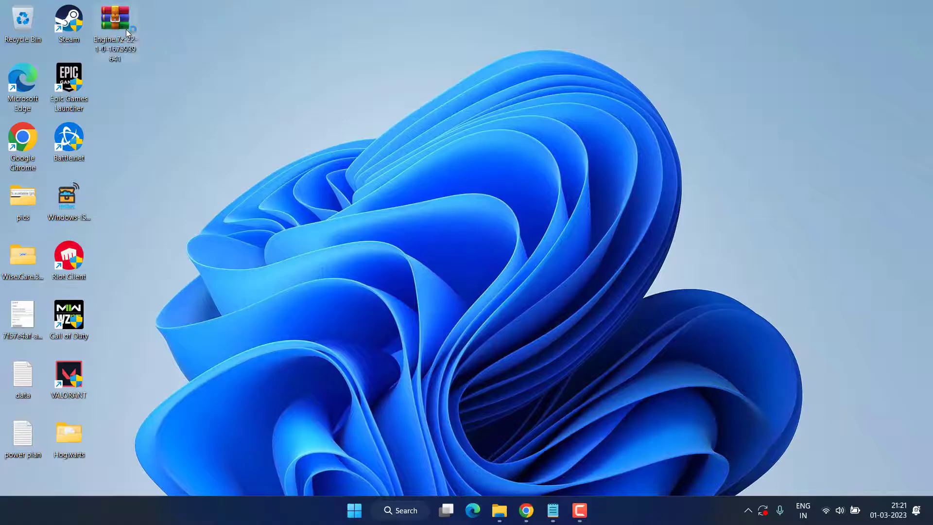
left_click_drag(393, 88, 689, 78)
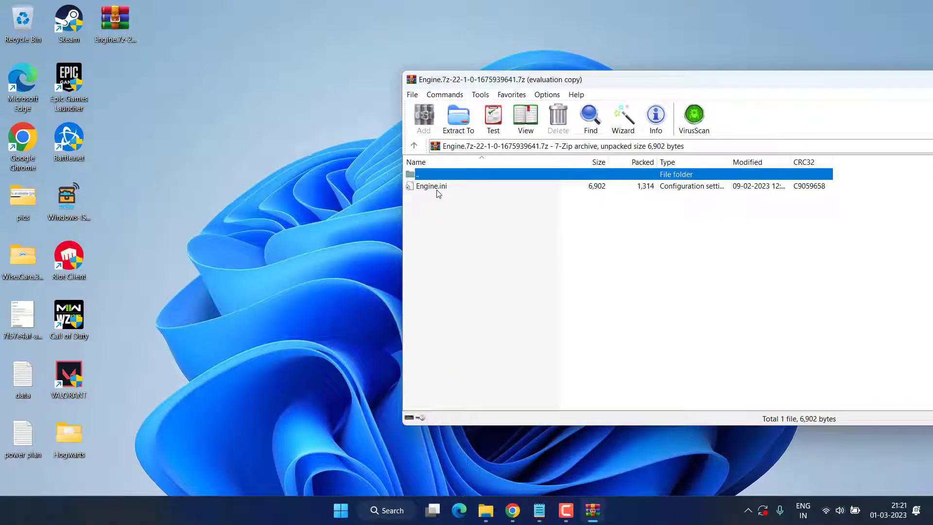
left_click_drag(435, 187, 313, 227)
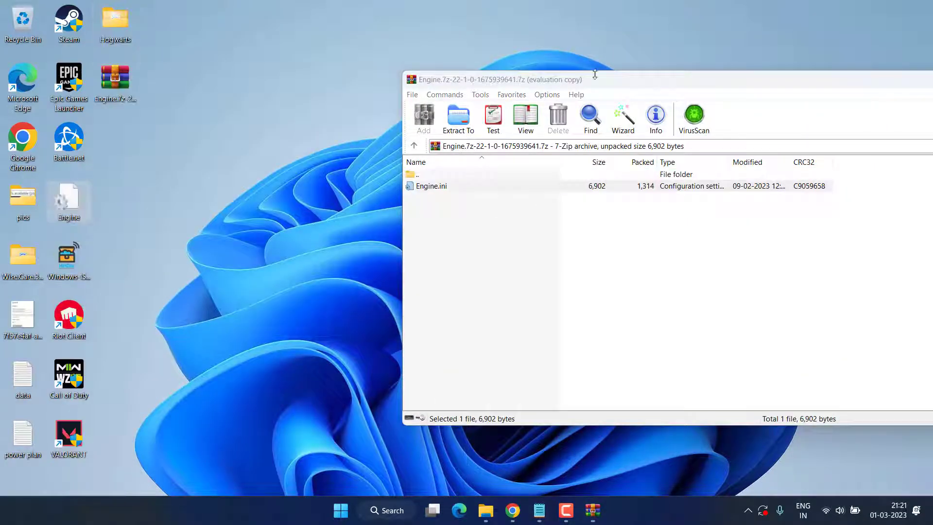
left_click_drag(640, 90, 464, 90)
left_click(887, 77)
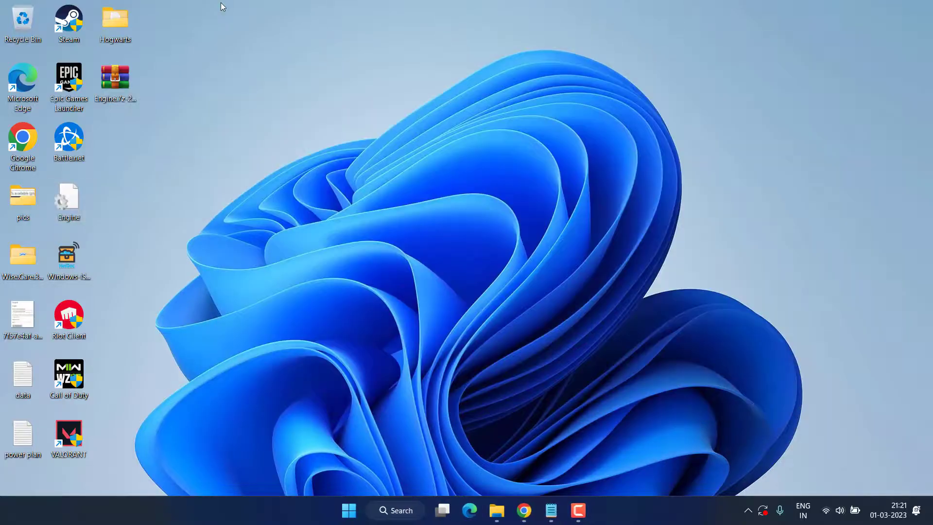
- Copy the extracted Engine.ini and open AppData\Local\Hogwarts legacy\Saved\Config\WindowsNoEditor
right_click(69, 201)
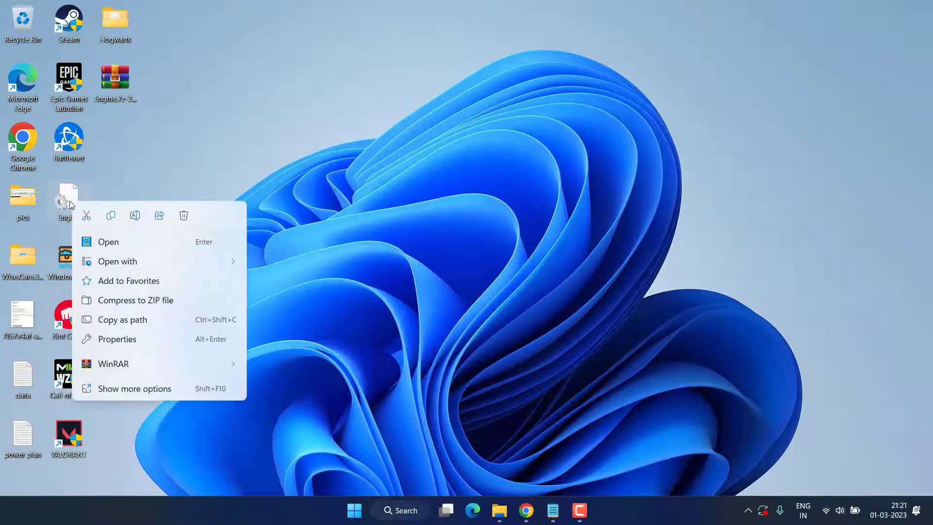
left_click(111, 216)
left_click(498, 520)
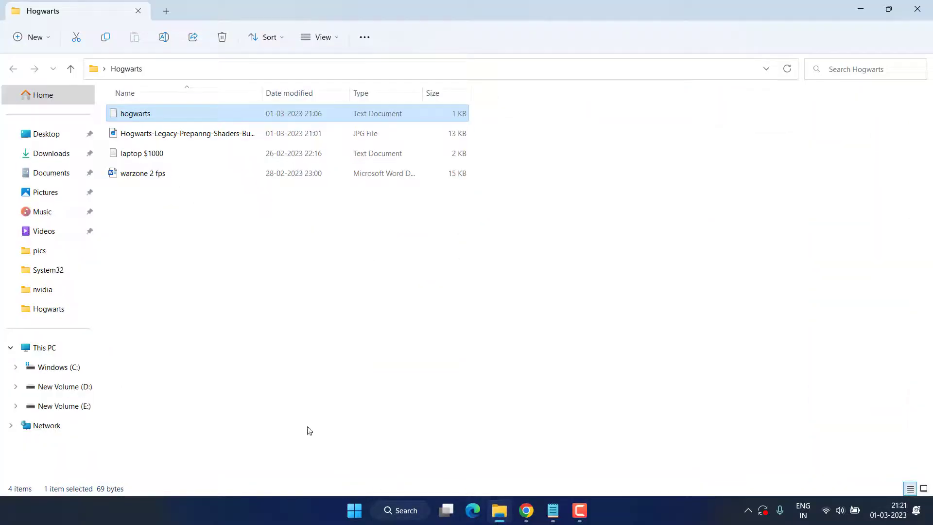
left_click(924, 8)
key("Return")
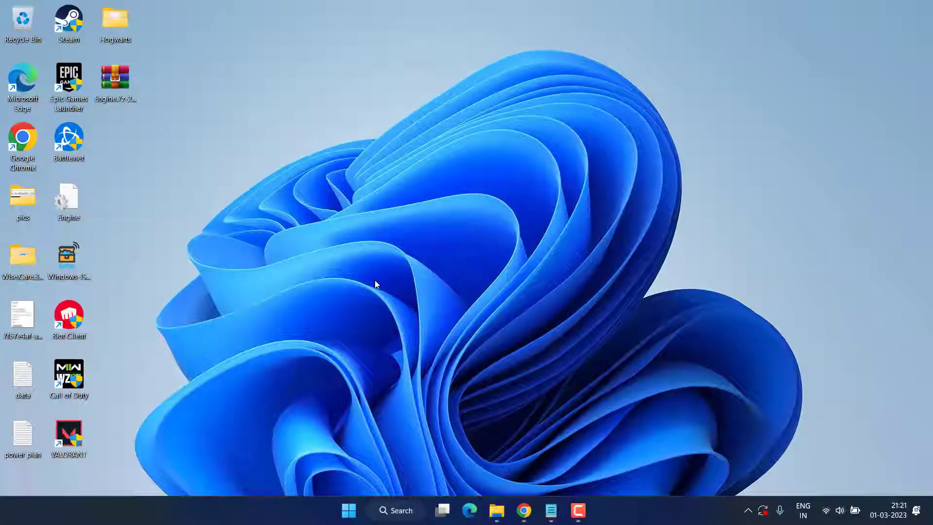
key("h")
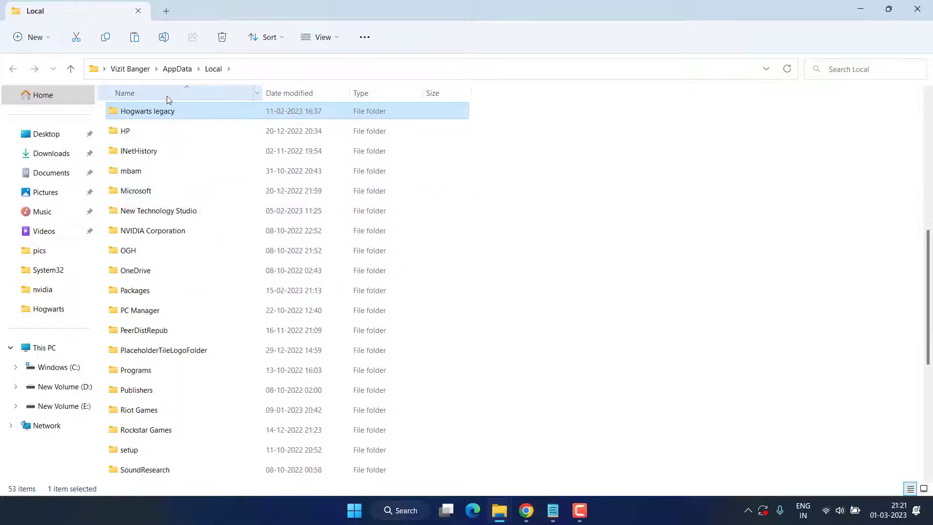
double_click(168, 113)
double_click(161, 115)
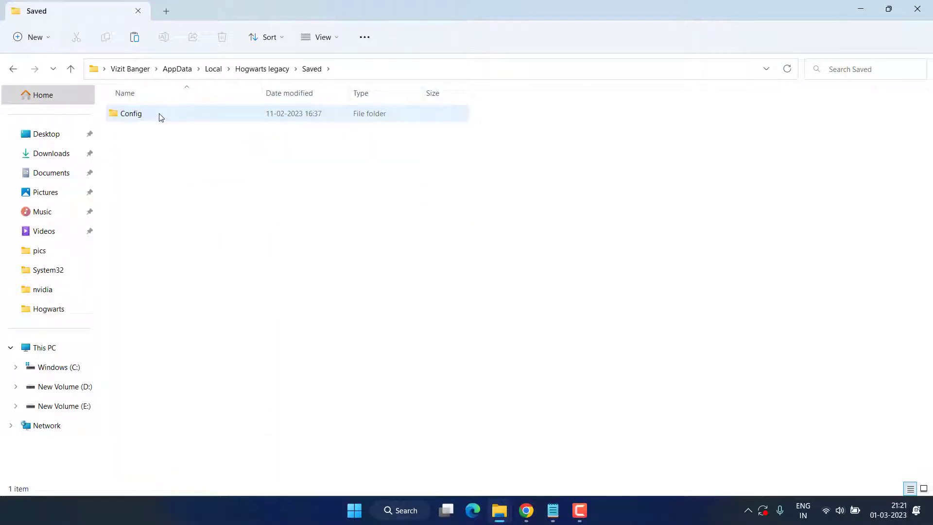
double_click(159, 116)
double_click(149, 135)
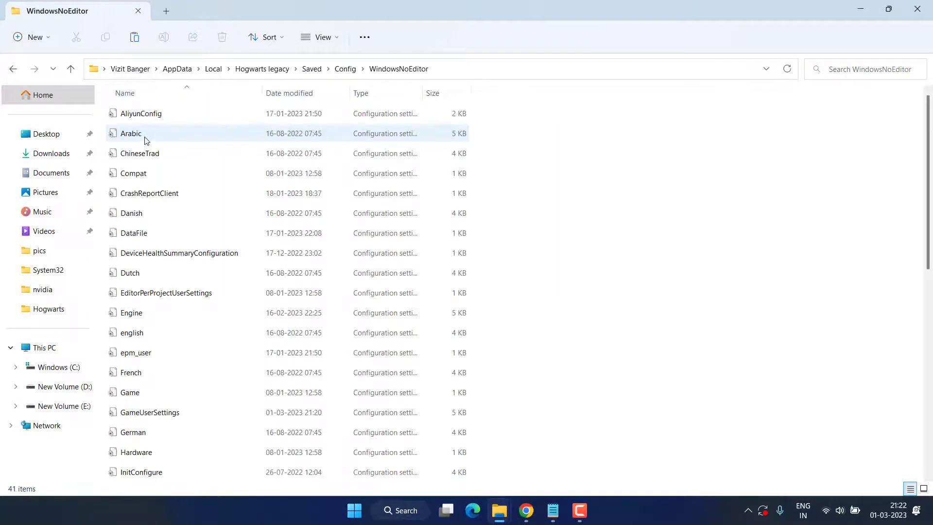
- Paste Engine.ini into WindowsNoEditor, replacing the original file
right_click(612, 177)
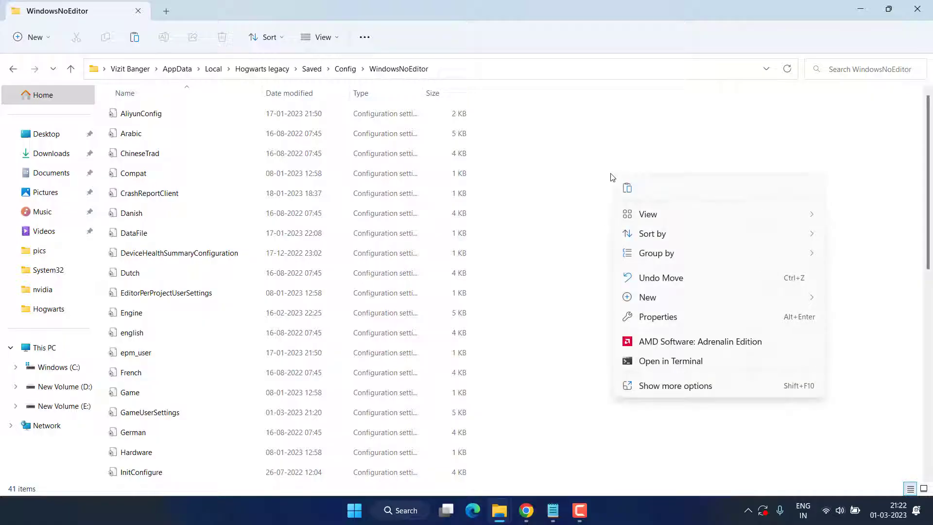
left_click(627, 188)
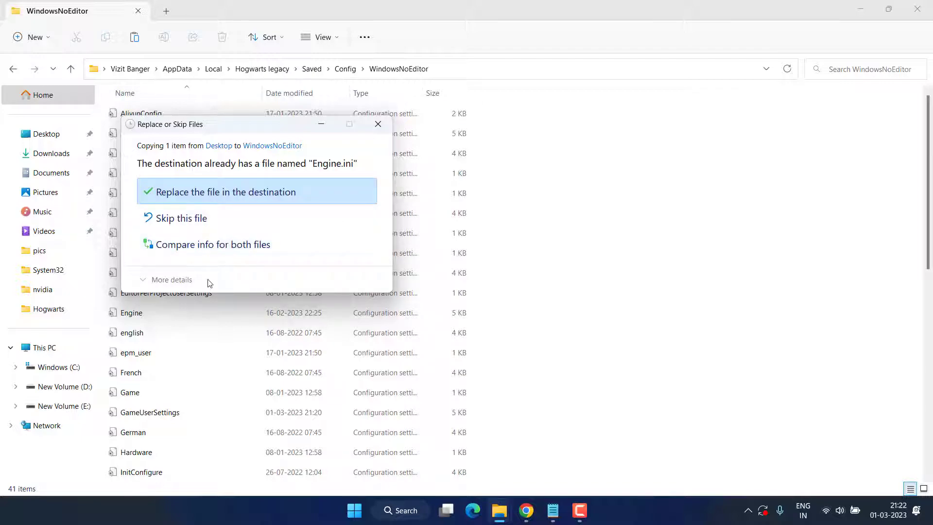
left_click(250, 193)
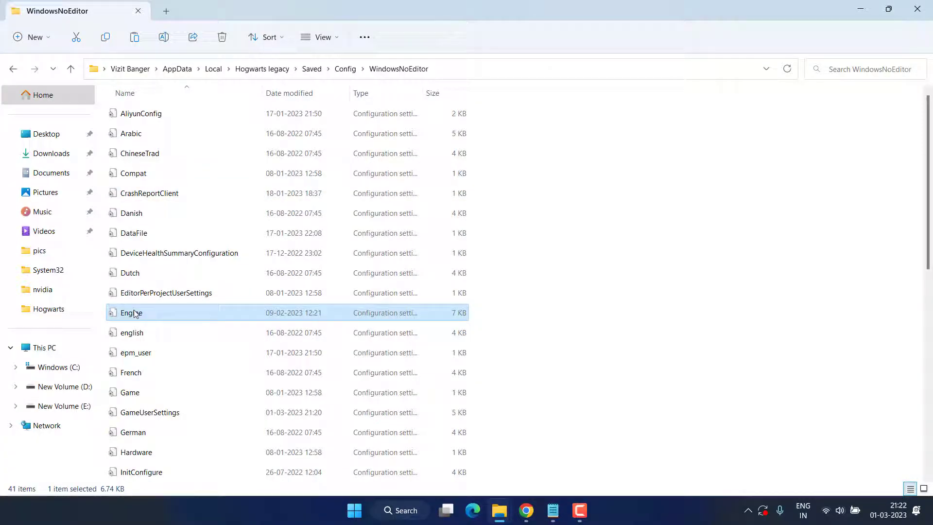
- Open GameUserSettings in Notepad via Open with
left_click(178, 413)
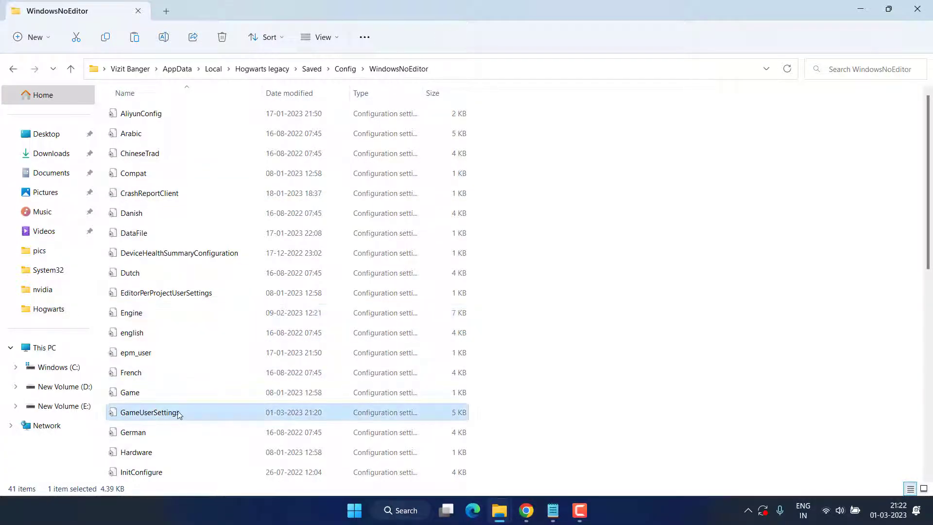
right_click(161, 417)
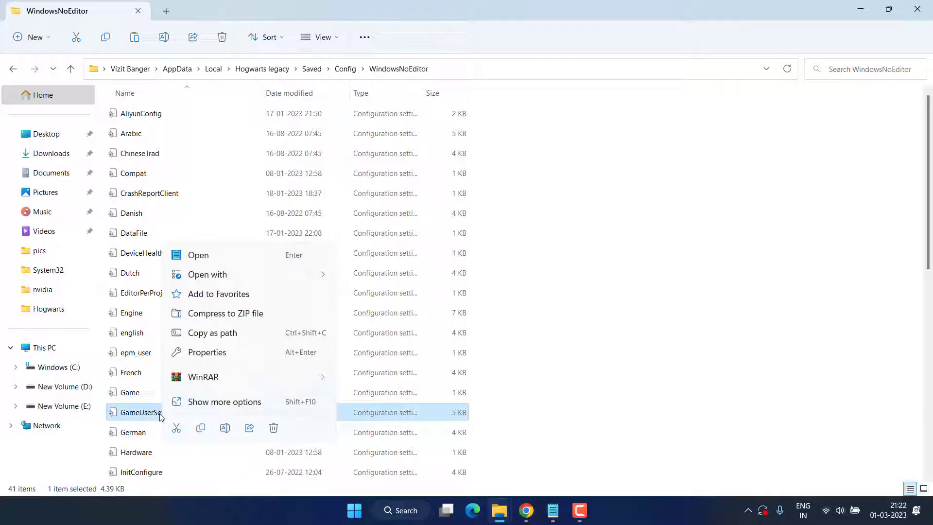
mouse_move(225, 274)
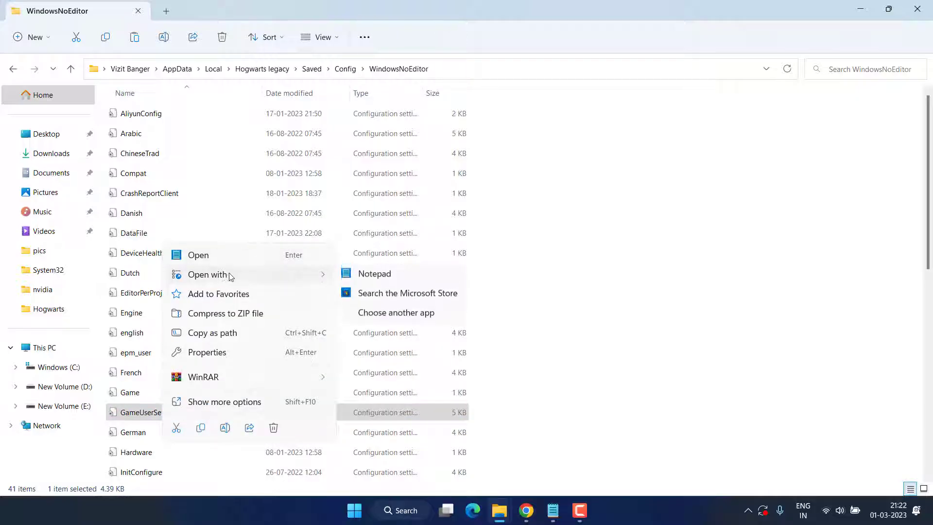
left_click(371, 277)
scroll(358, 288, "down", 5)
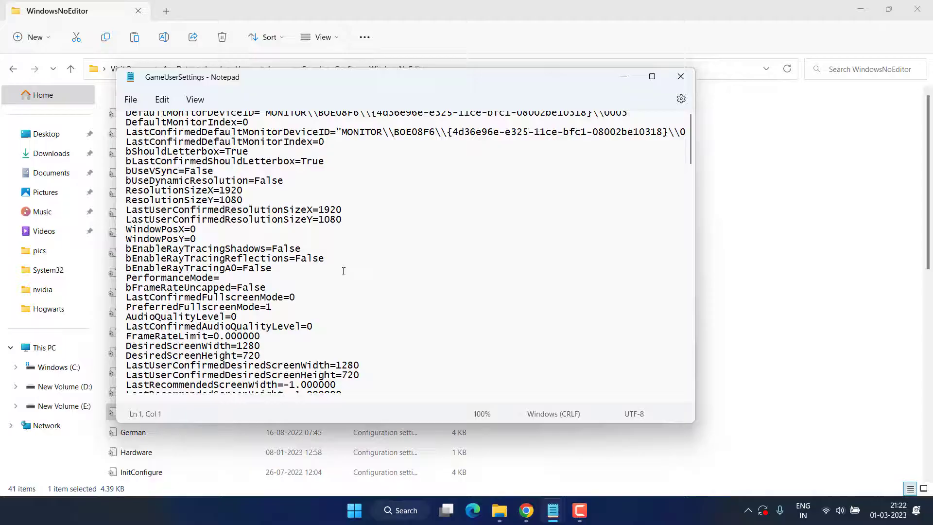
scroll(343, 274, "up", 5)
scroll(343, 274, "down", 20)
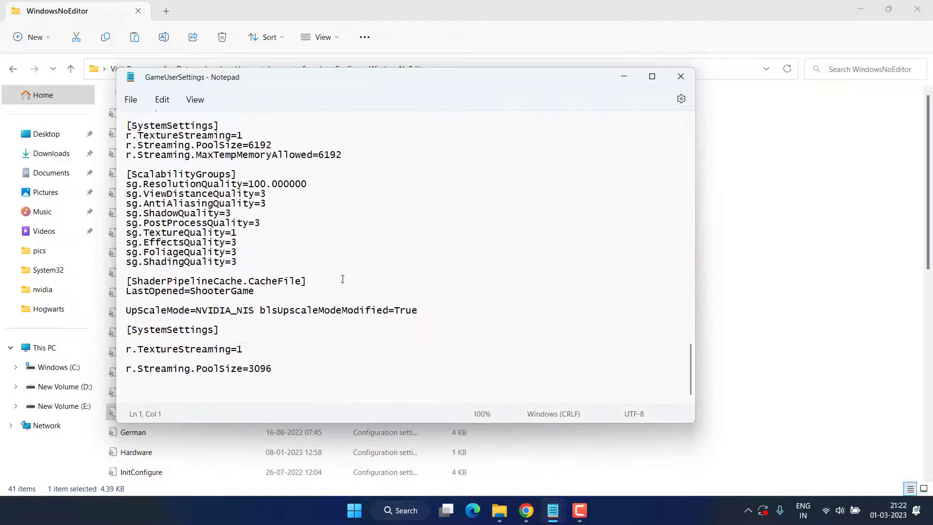
scroll(328, 297, "up", 4)
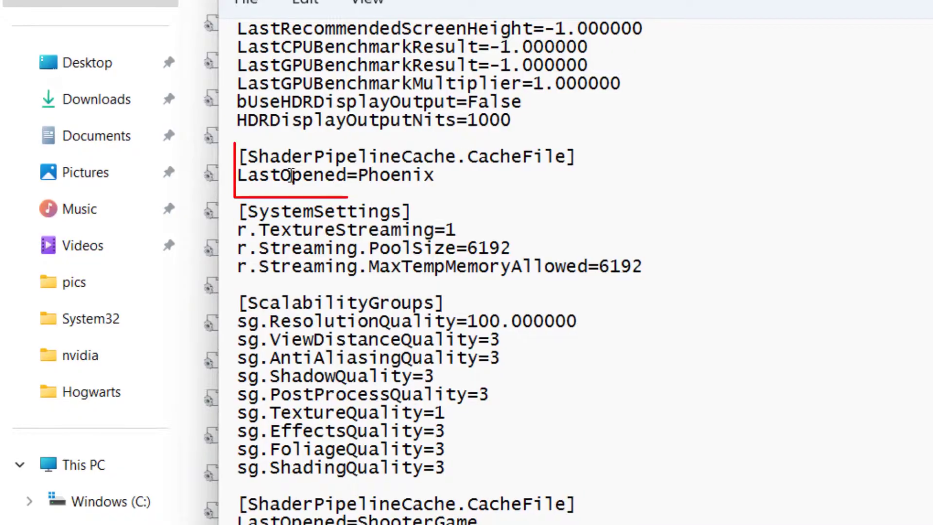
- Change LastOpened=Phoenix to LastOpened=test, save the file, and close Notepad
left_click_drag(249, 178, 431, 182)
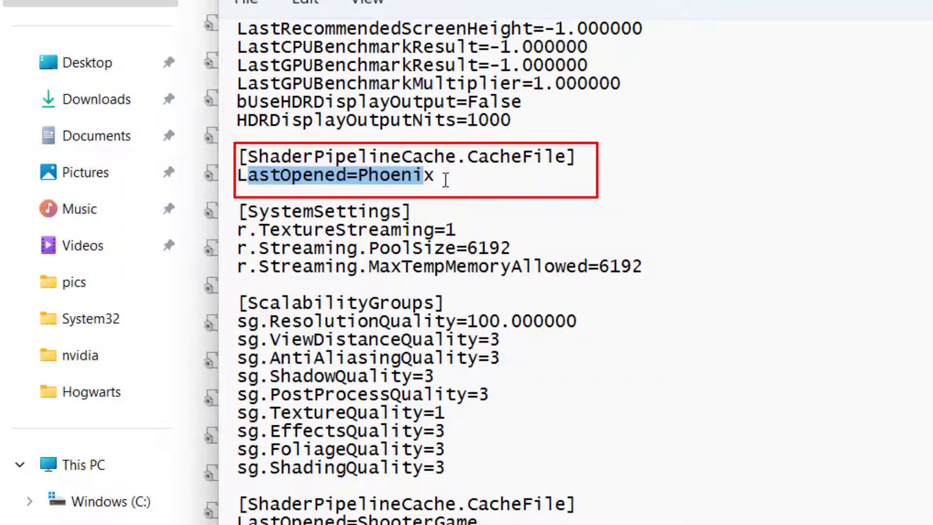
left_click(450, 180)
key("BackSpace")
key("BackSpace")
key("BackSpace")
key("BackSpace")
key("BackSpace")
key("BackSpace")
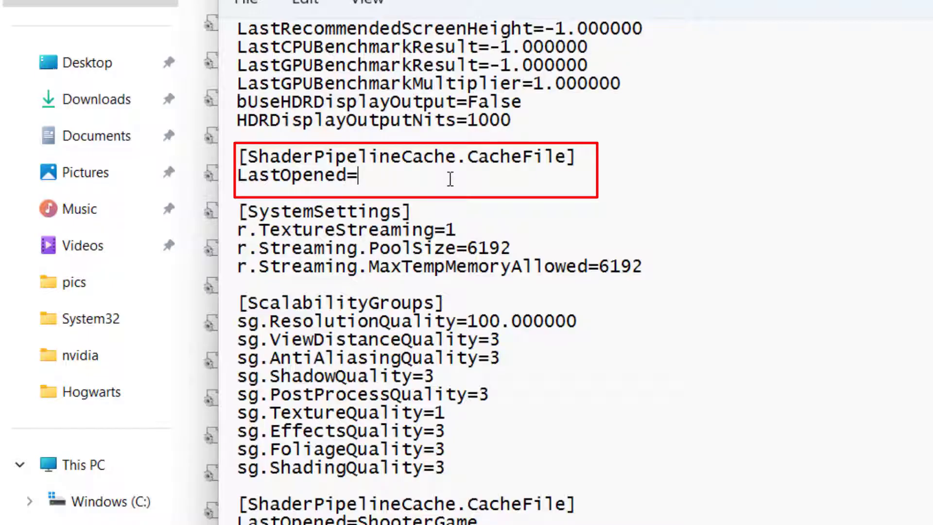
type("test")
left_click(247, 1)
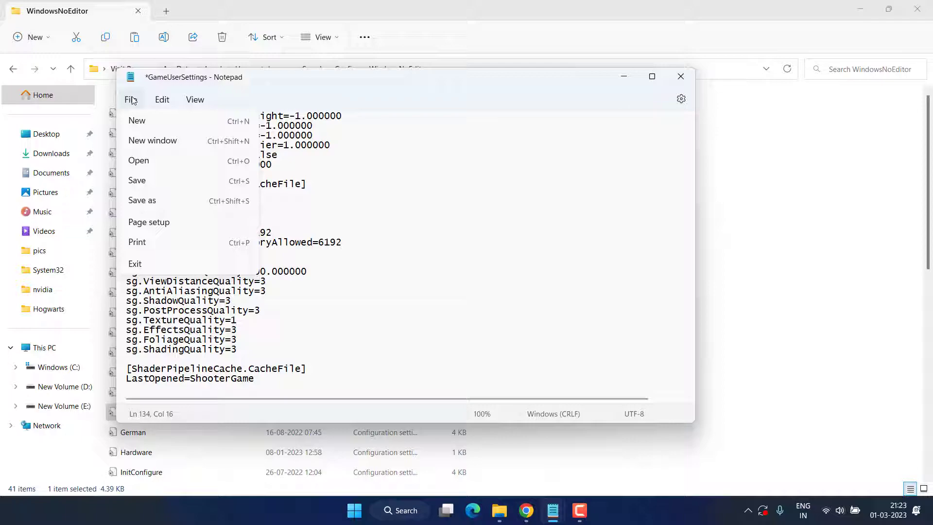
left_click(137, 181)
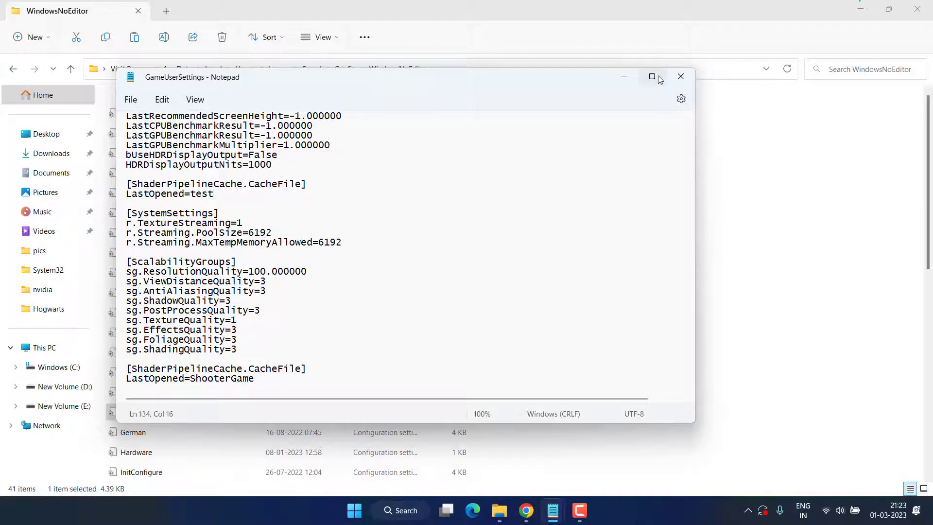
left_click(681, 76)
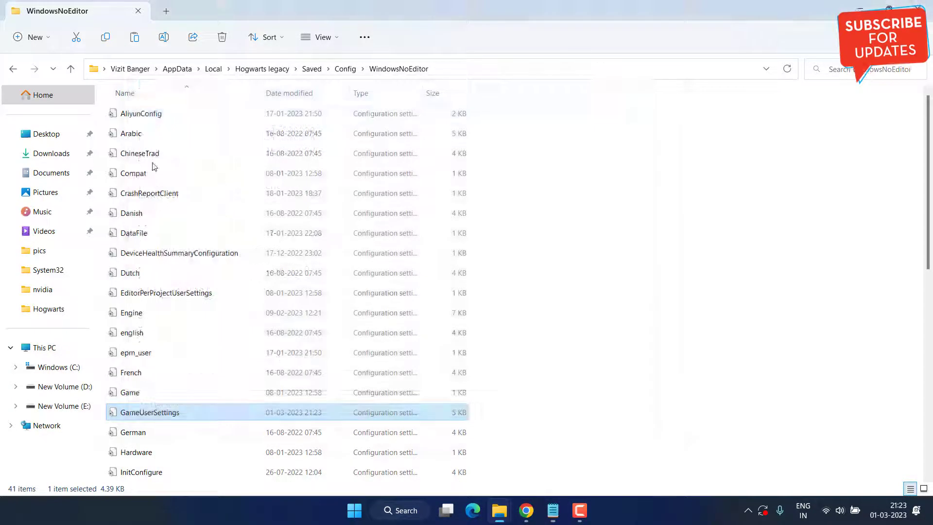
- Tick Read-only in GameUserSettings' Properties, apply it and confirm with OK
right_click(150, 417)
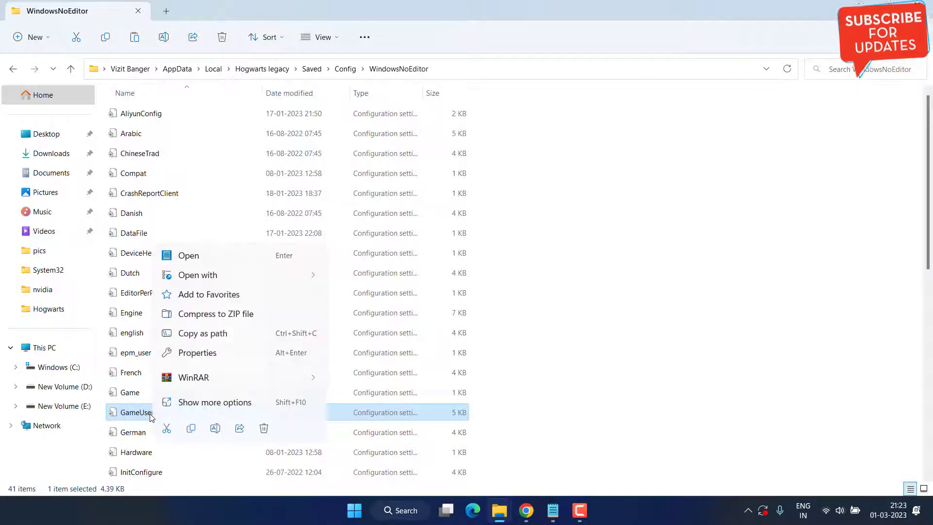
left_click(199, 353)
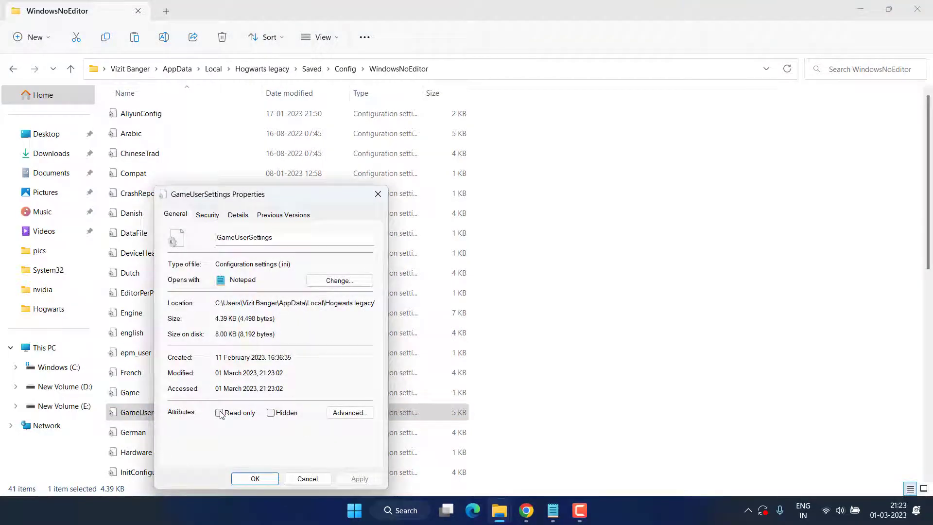
left_click(219, 413)
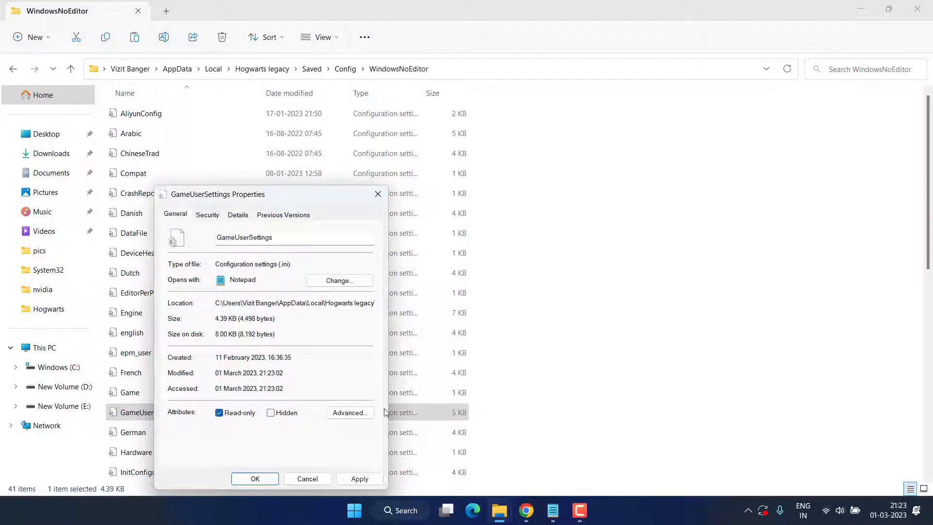
left_click(360, 479)
left_click(254, 479)
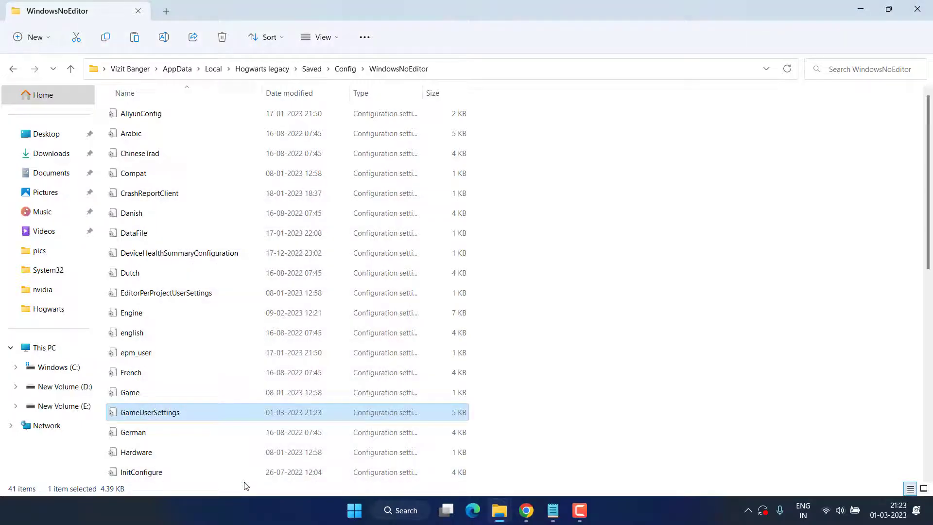
left_click(918, 9)
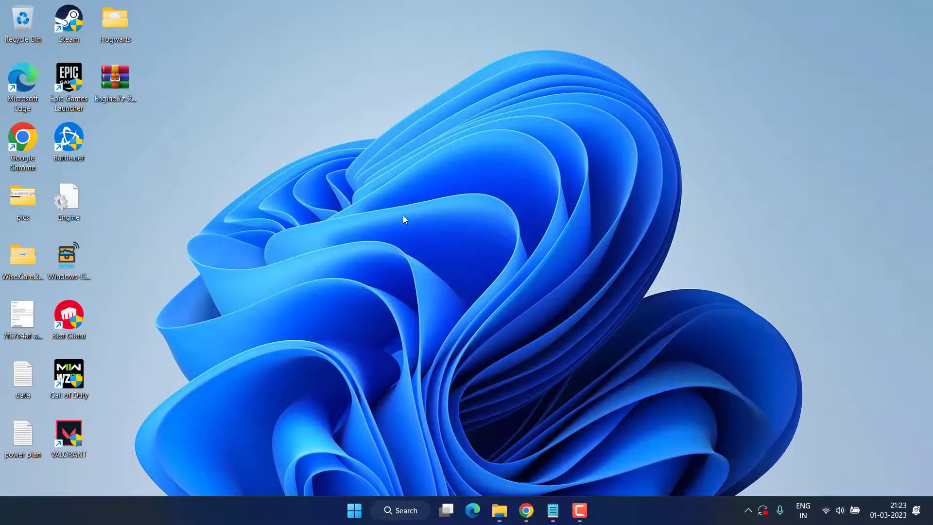